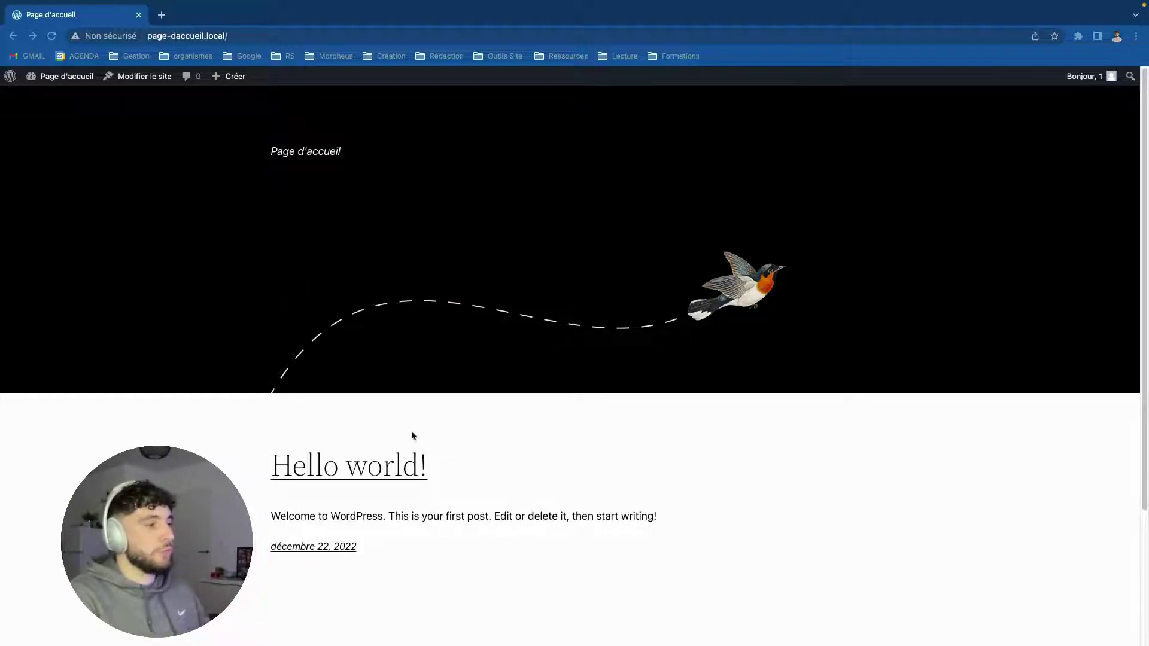
# Go to the admin dashboard, open the pages list, and start a new blank page.
pyautogui.scroll(-1, 375, 223)
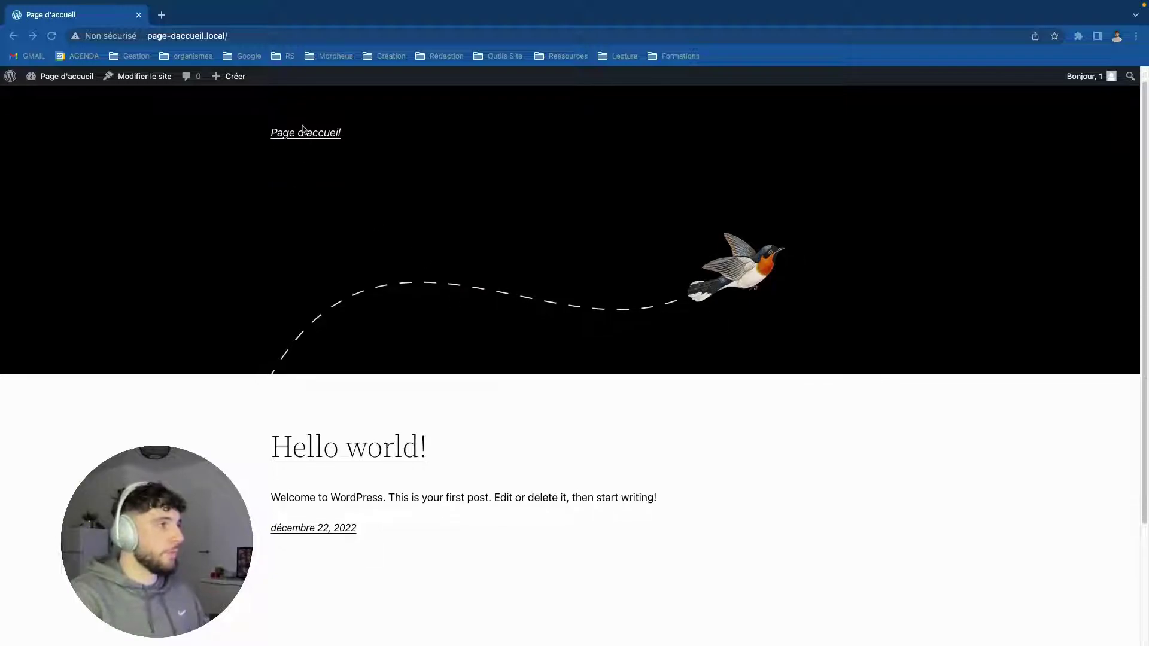
pyautogui.scroll(1, 331, 147)
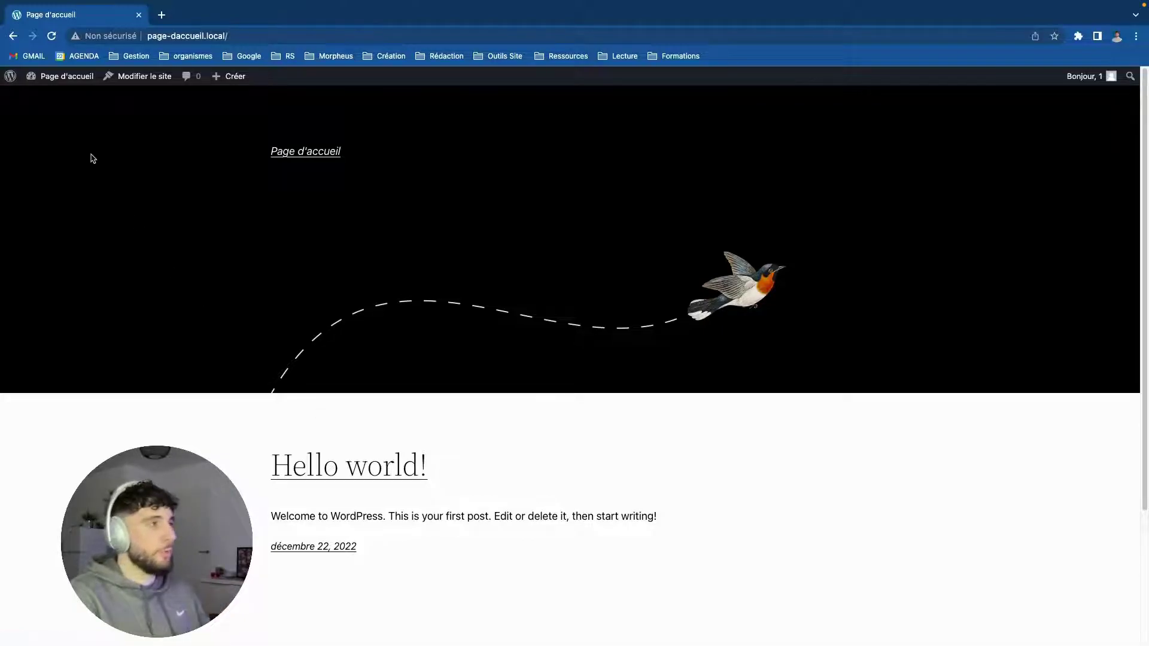
pyautogui.moveTo(61, 75)
pyautogui.click(31, 95)
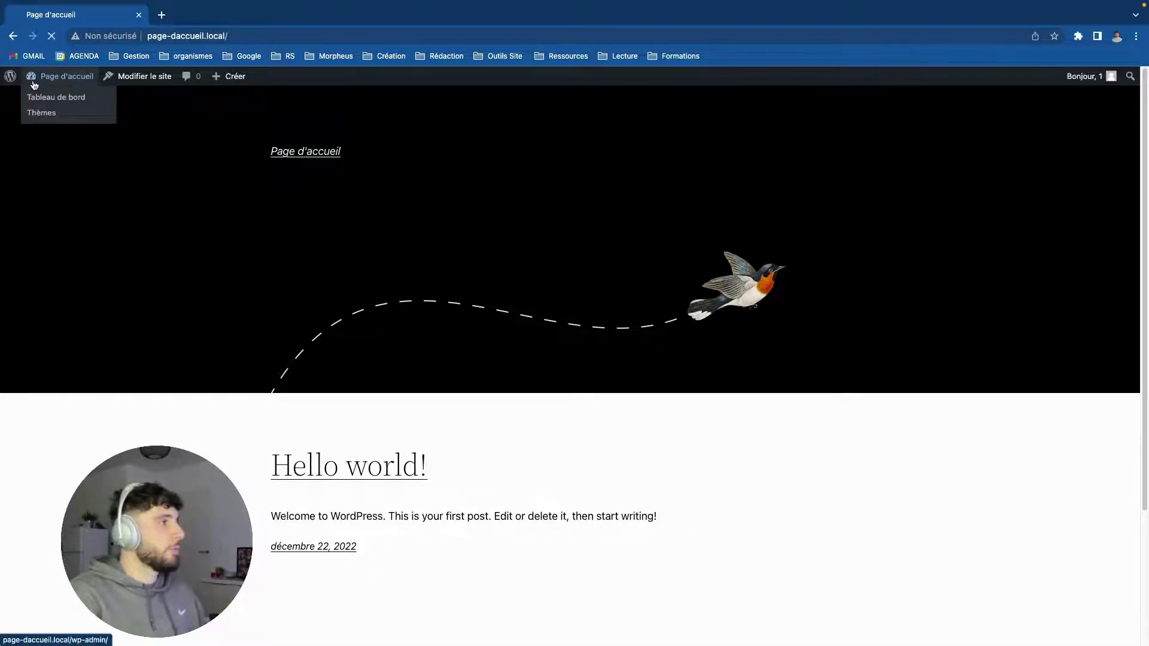
pyautogui.moveTo(35, 173)
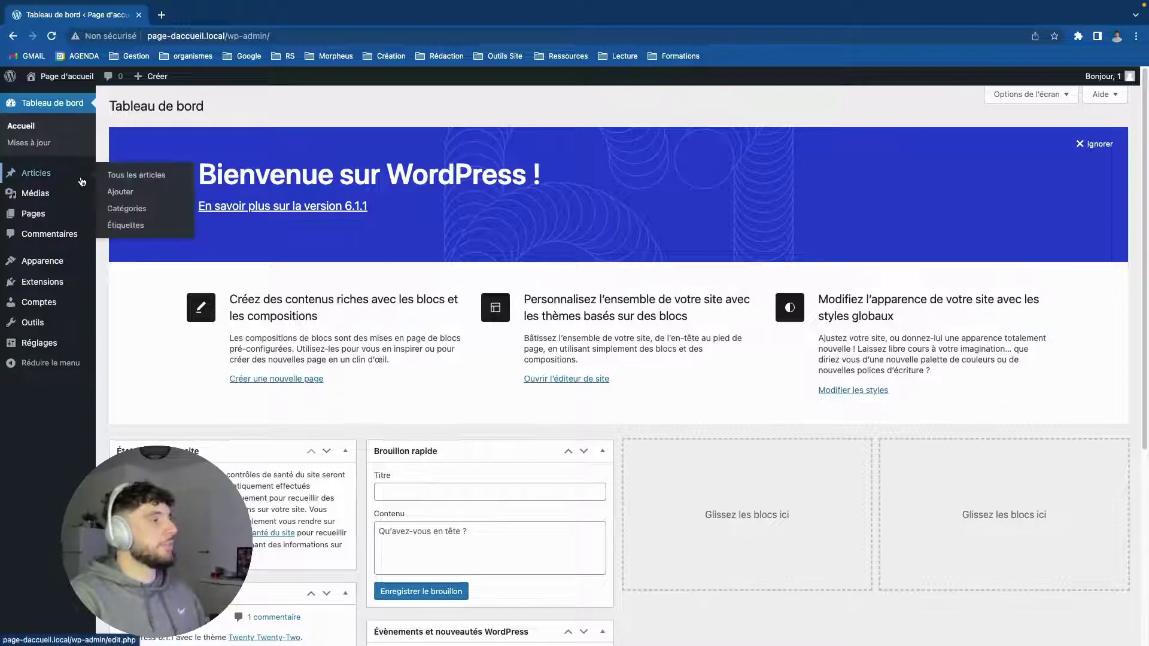
pyautogui.moveTo(34, 214)
pyautogui.click(60, 217)
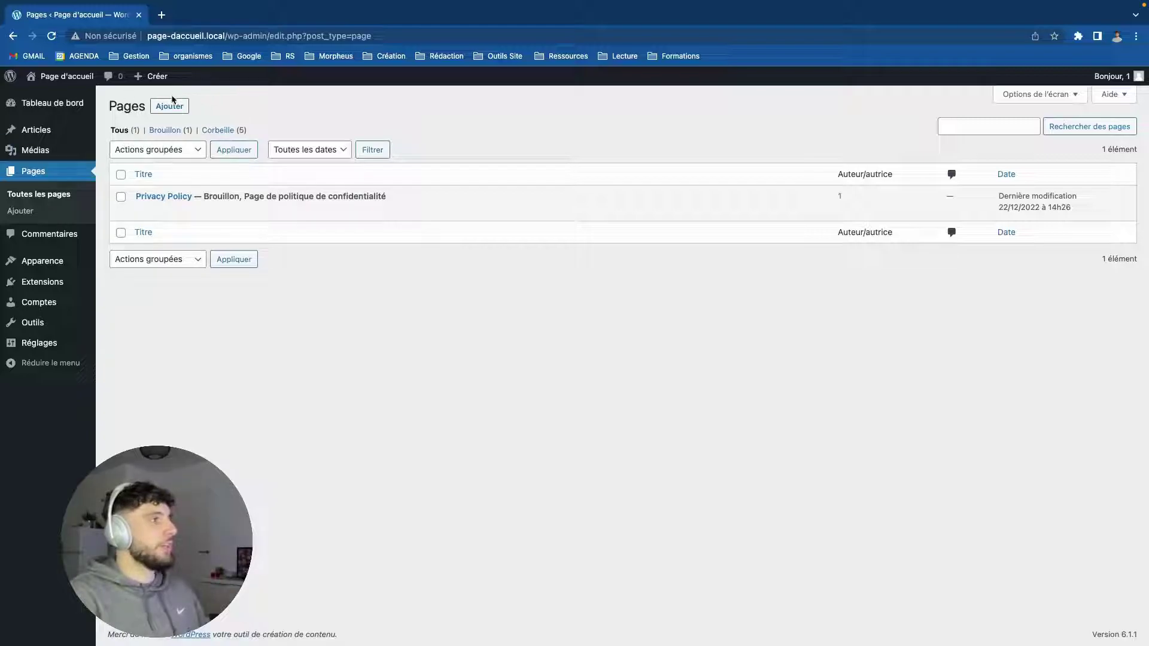
pyautogui.click(173, 106)
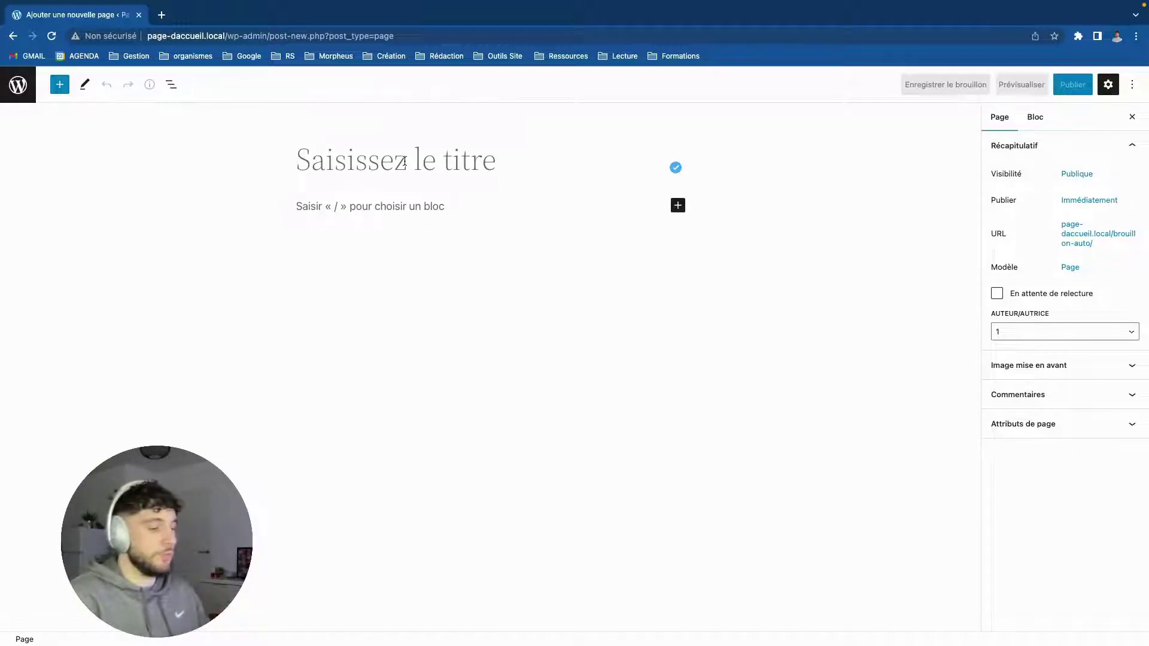
# Title the new page 'Morpheus Formation', publish it, and leave the editor.
pyautogui.write('Morpheus ')
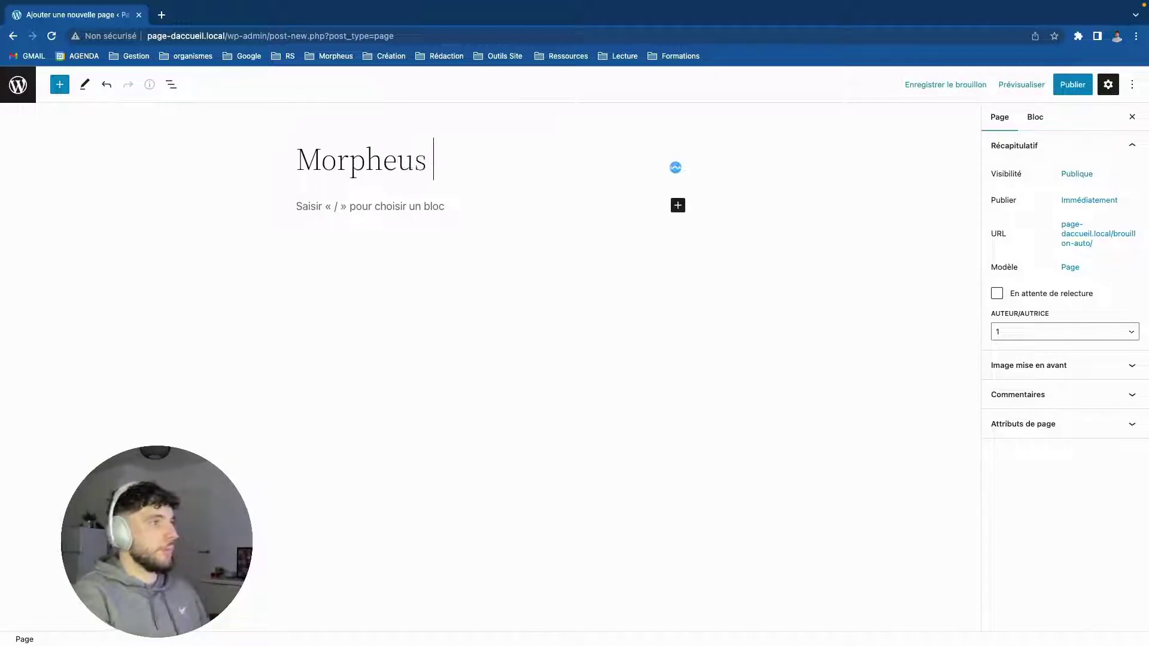
pyautogui.write('Formation')
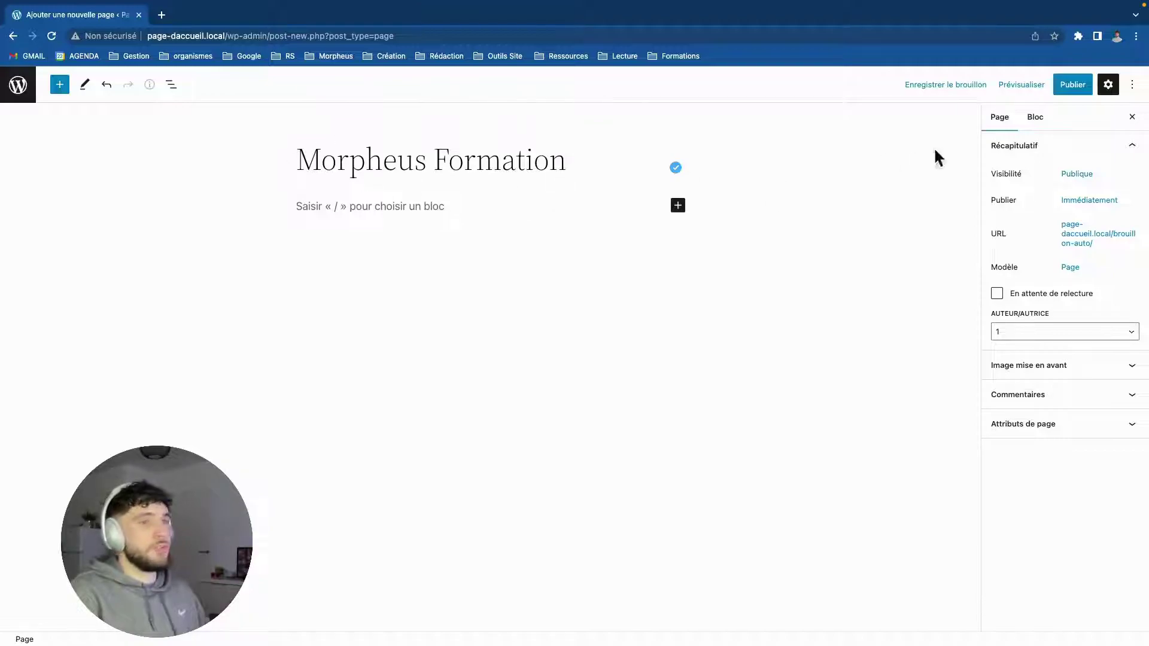
pyautogui.click(1072, 95)
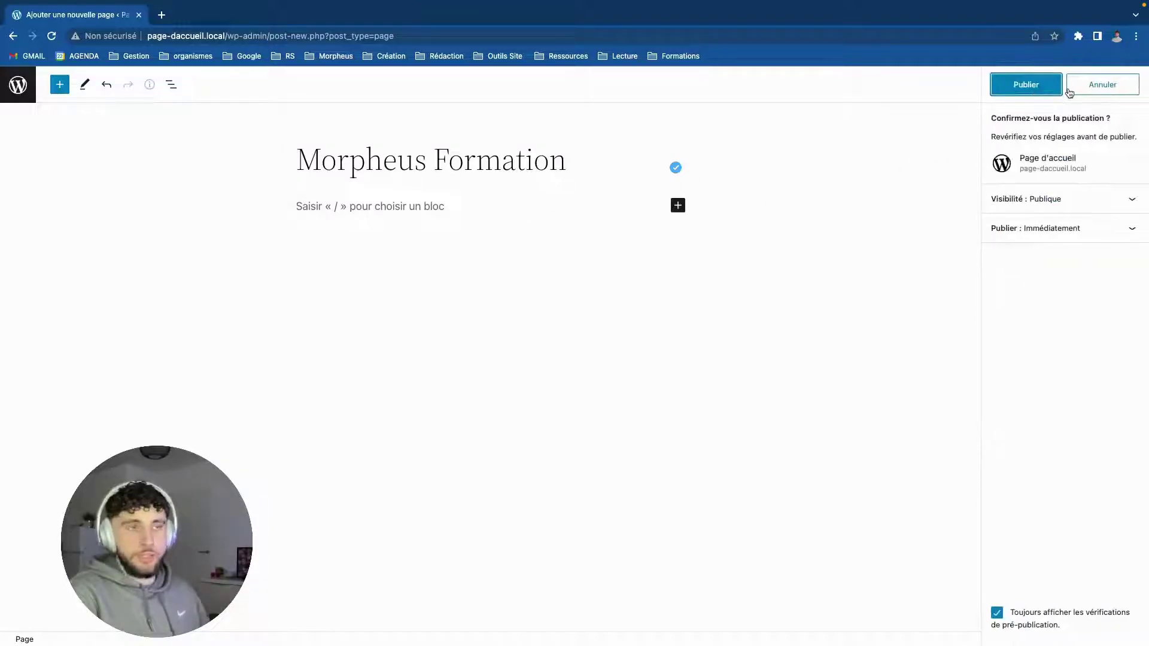
pyautogui.click(1047, 92)
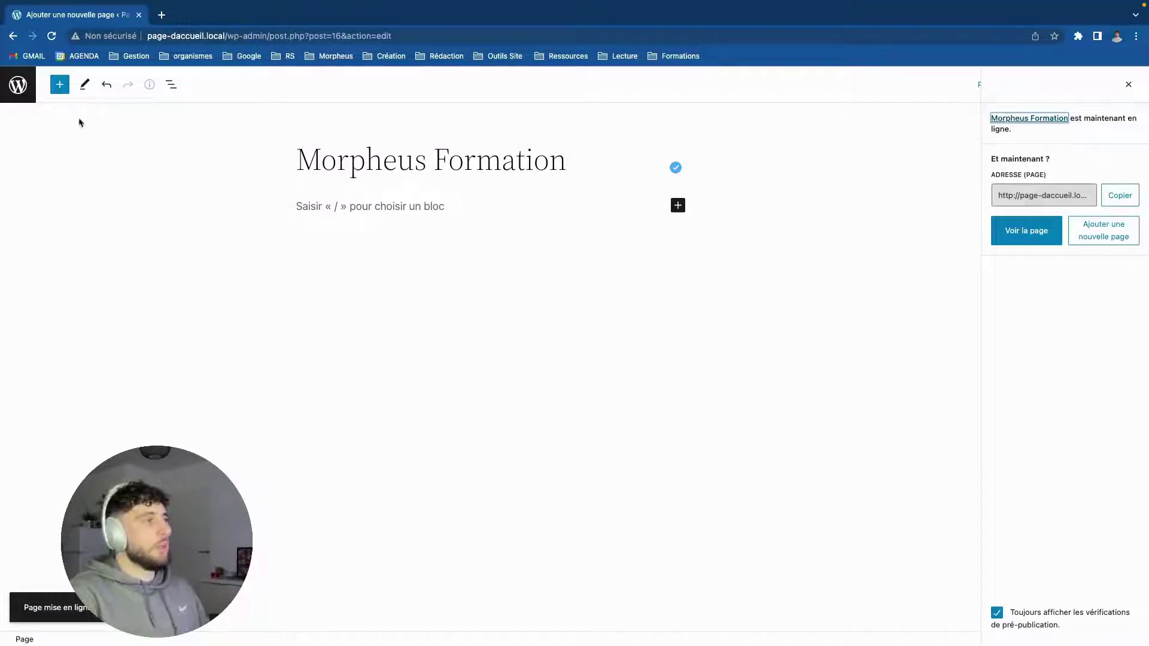
pyautogui.click(18, 85)
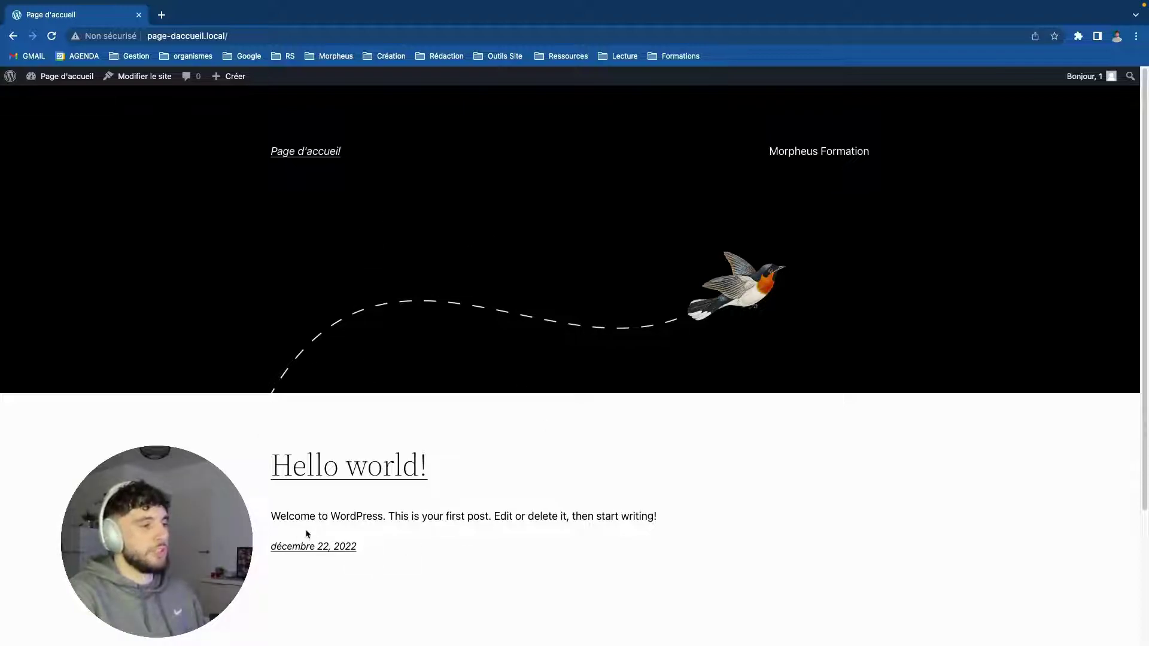
# View the Morpheus Formation page from the site menu, return home, then reopen the dashboard.
pyautogui.scroll(-1, 790, 213)
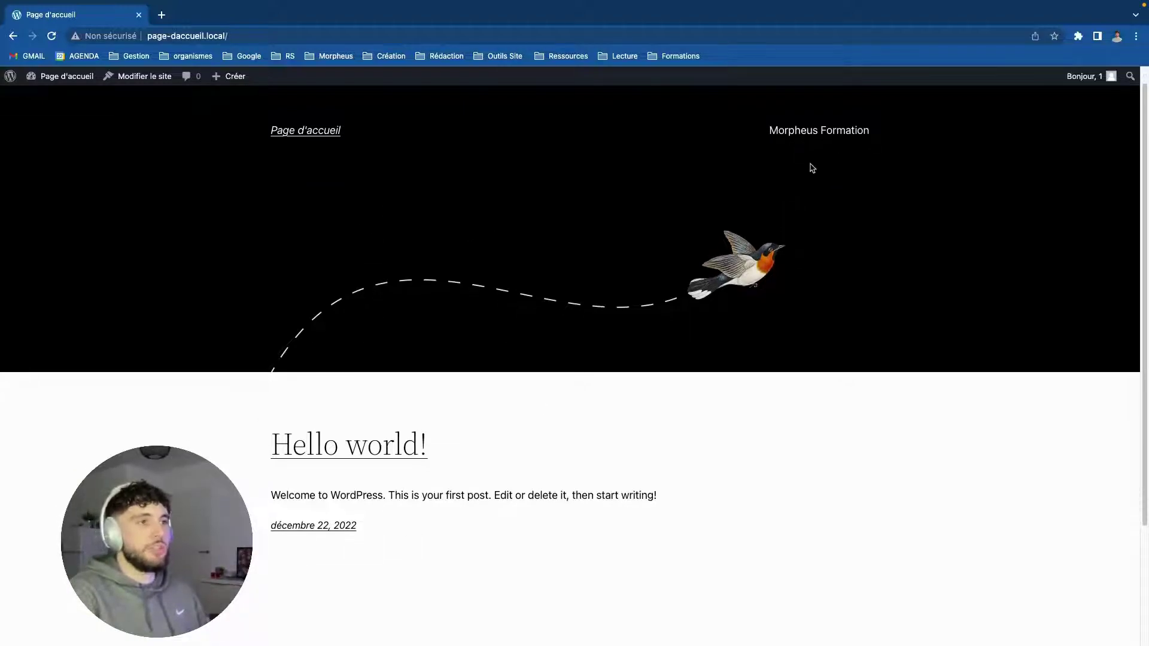
pyautogui.click(825, 132)
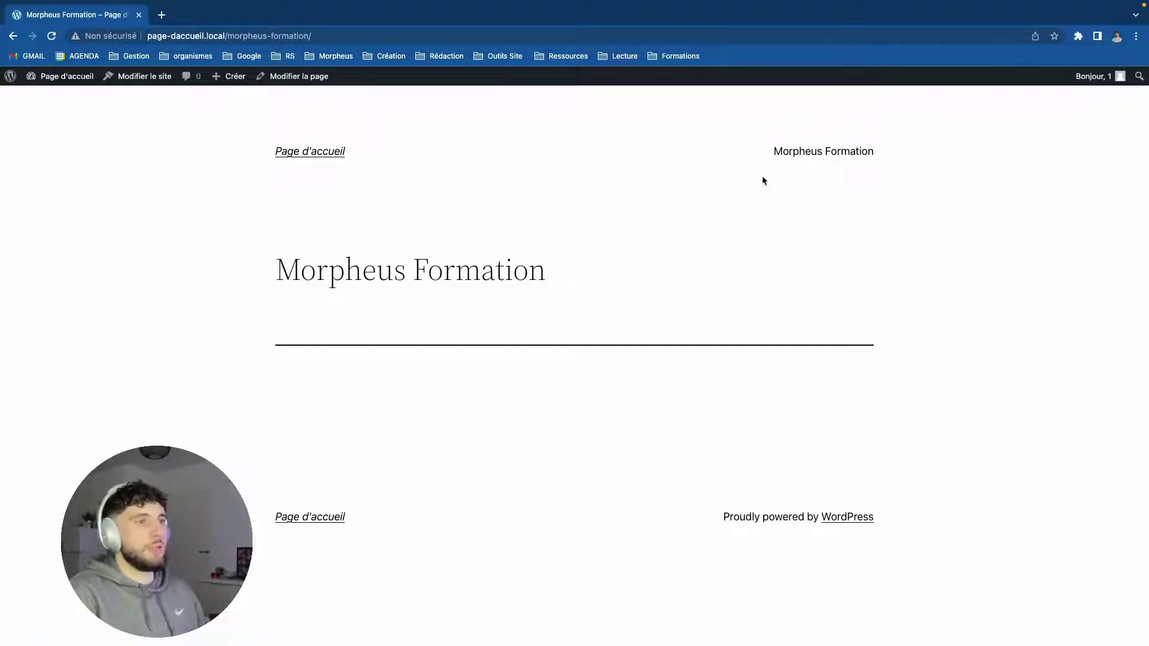
pyautogui.click(323, 155)
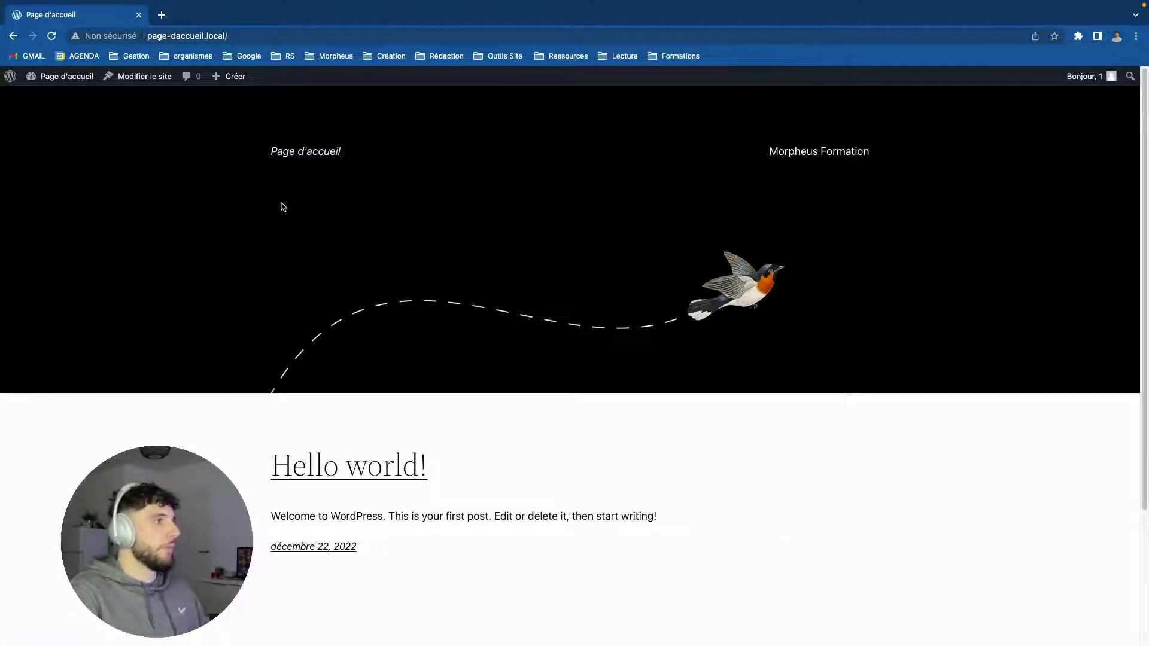
pyautogui.moveTo(10, 77)
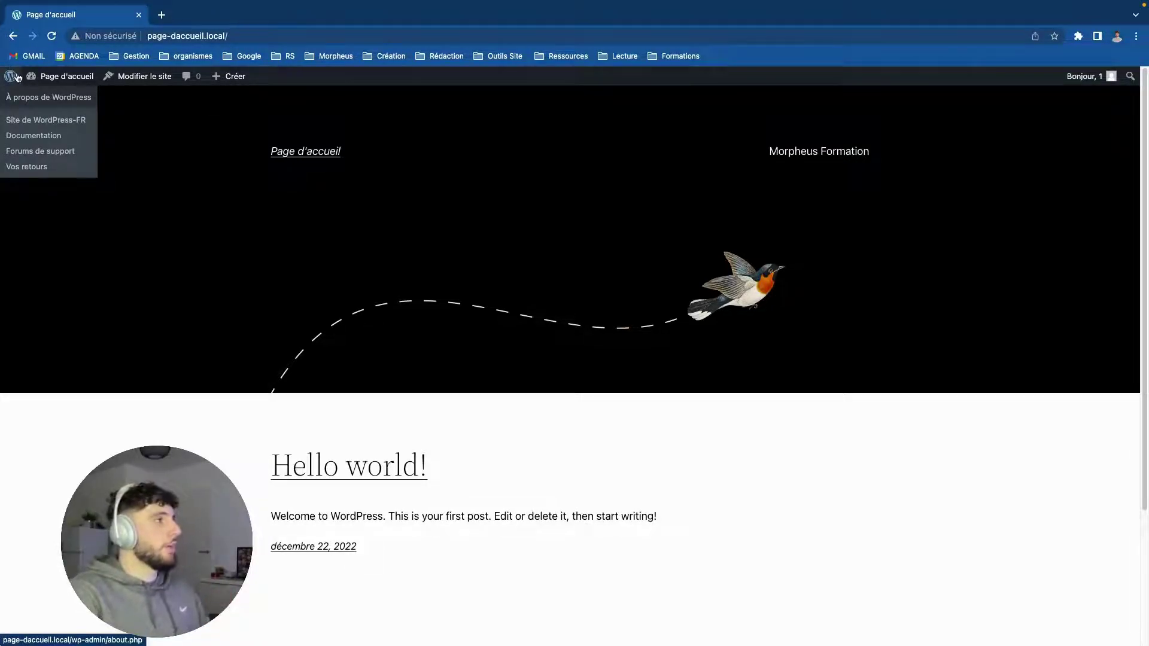
pyautogui.click(50, 96)
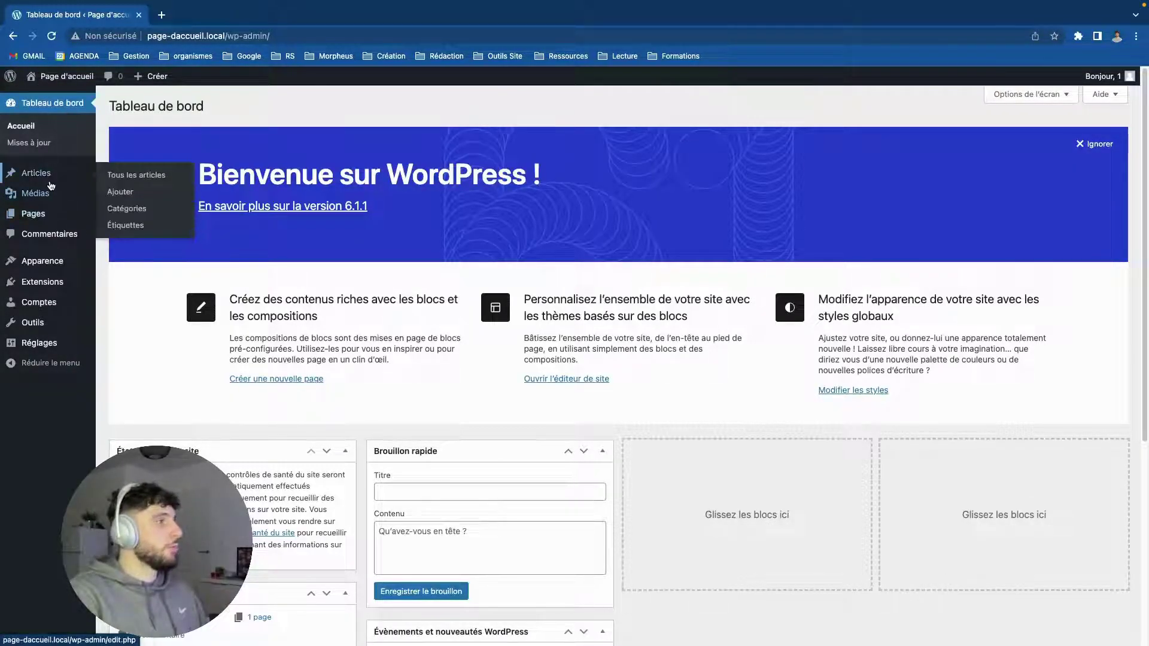
pyautogui.moveTo(36, 172)
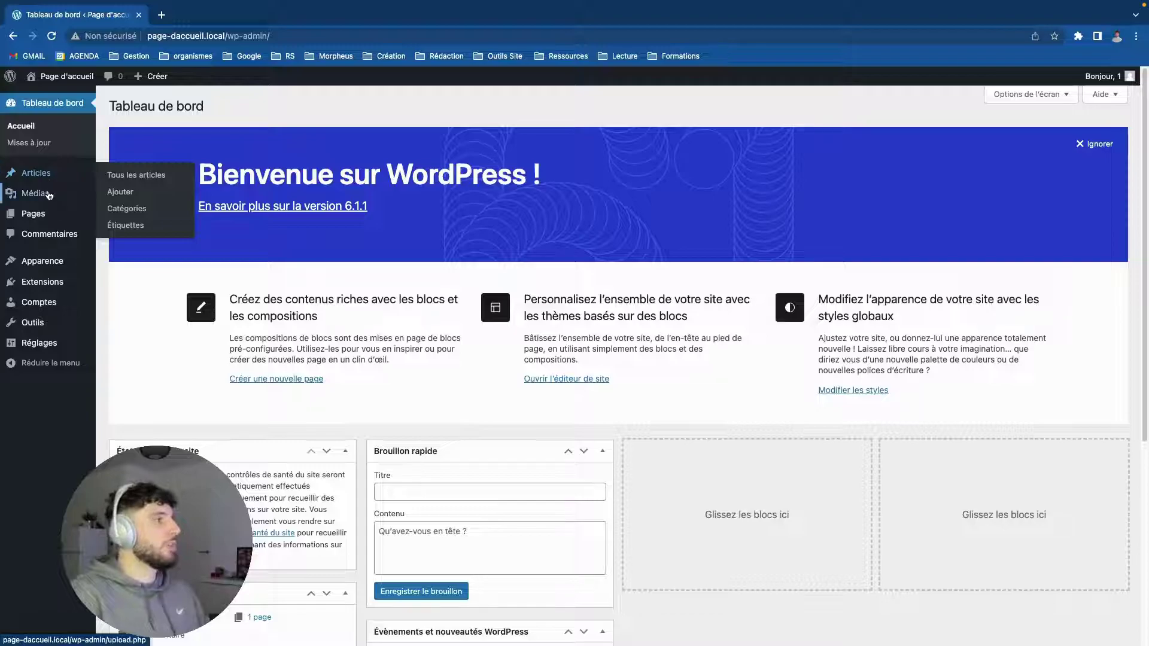
# Create and publish a new page titled 'Blog', then view it on the live site.
pyautogui.click(36, 214)
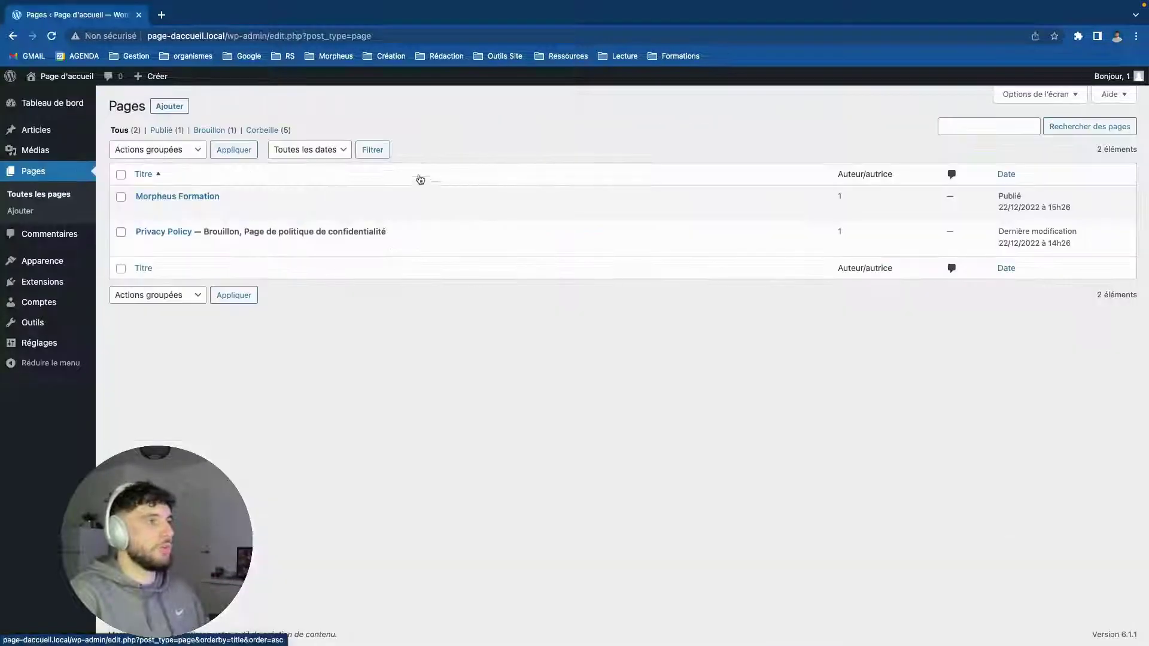
pyautogui.click(169, 106)
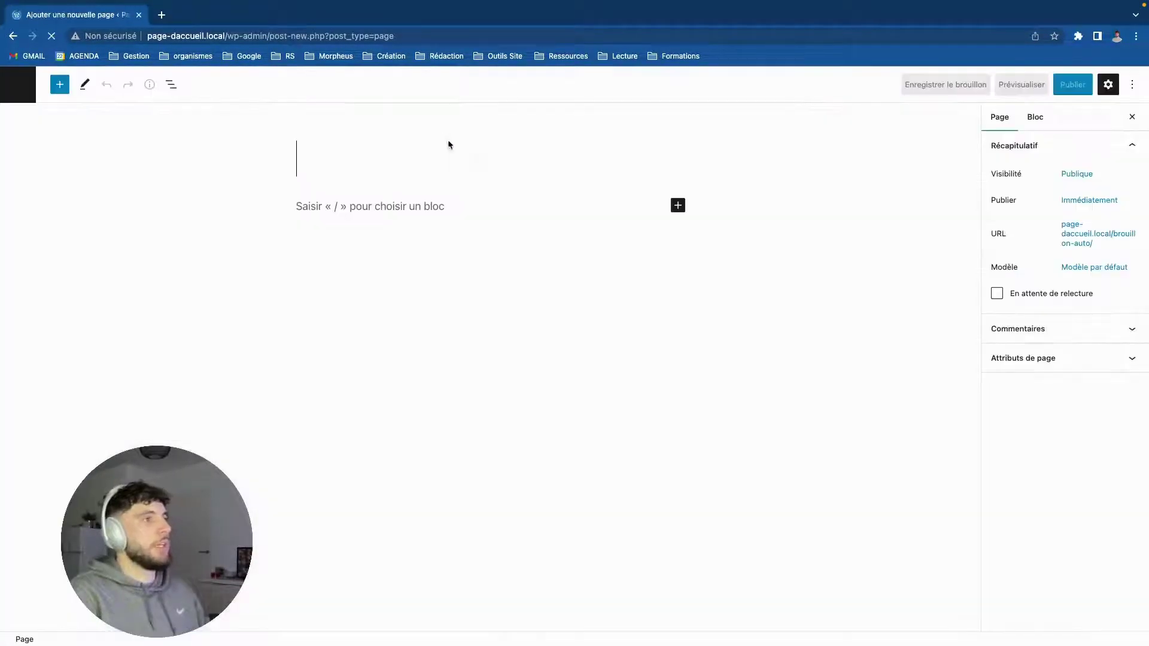
pyautogui.write('Blog')
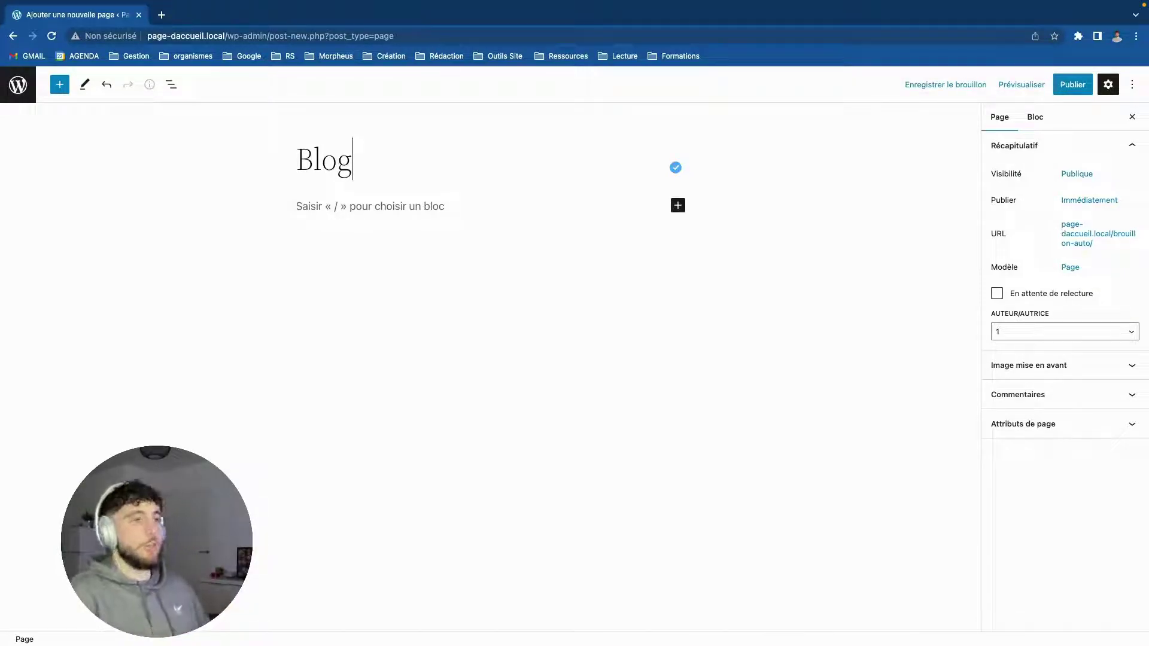
pyautogui.click(1064, 92)
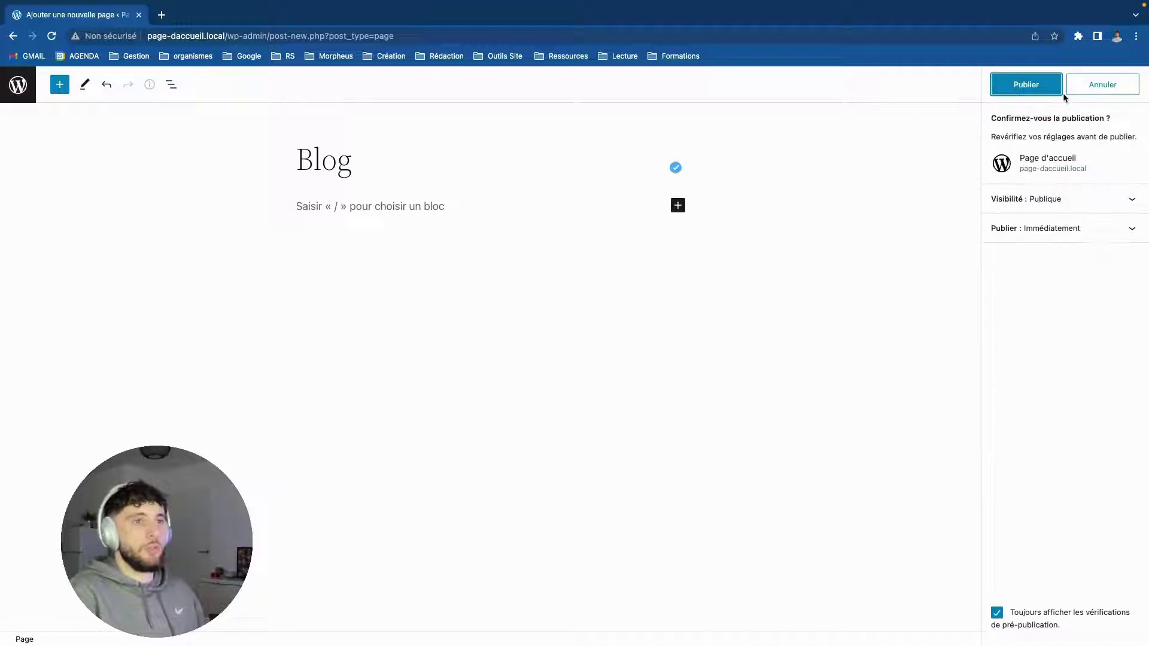
pyautogui.click(1055, 90)
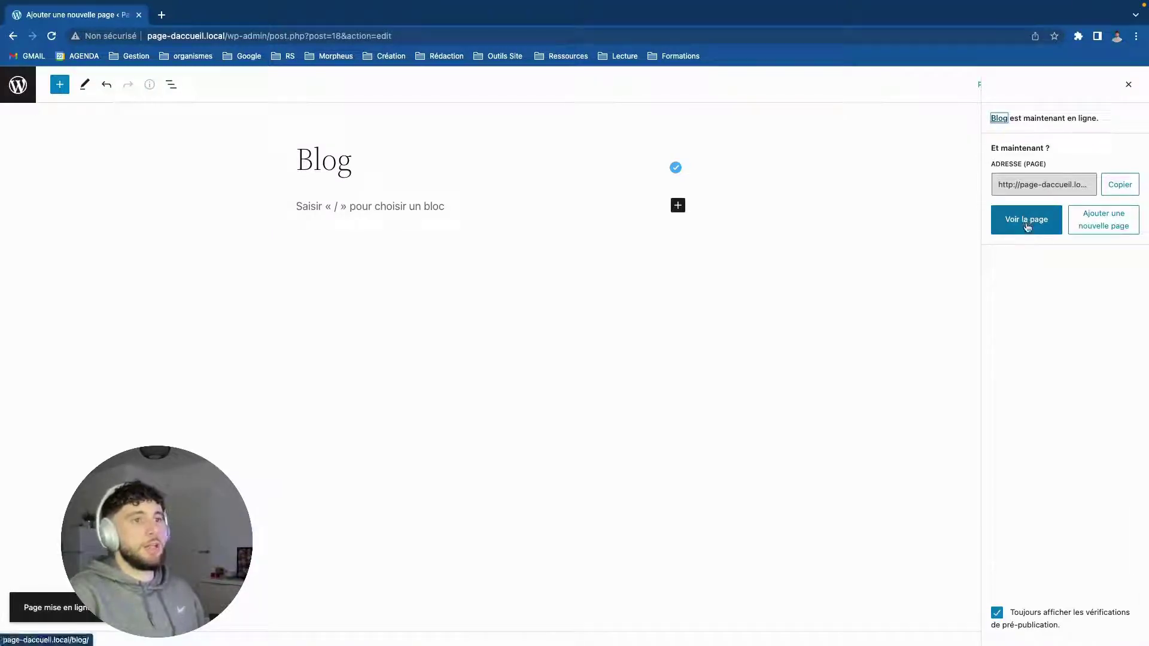
pyautogui.click(1027, 226)
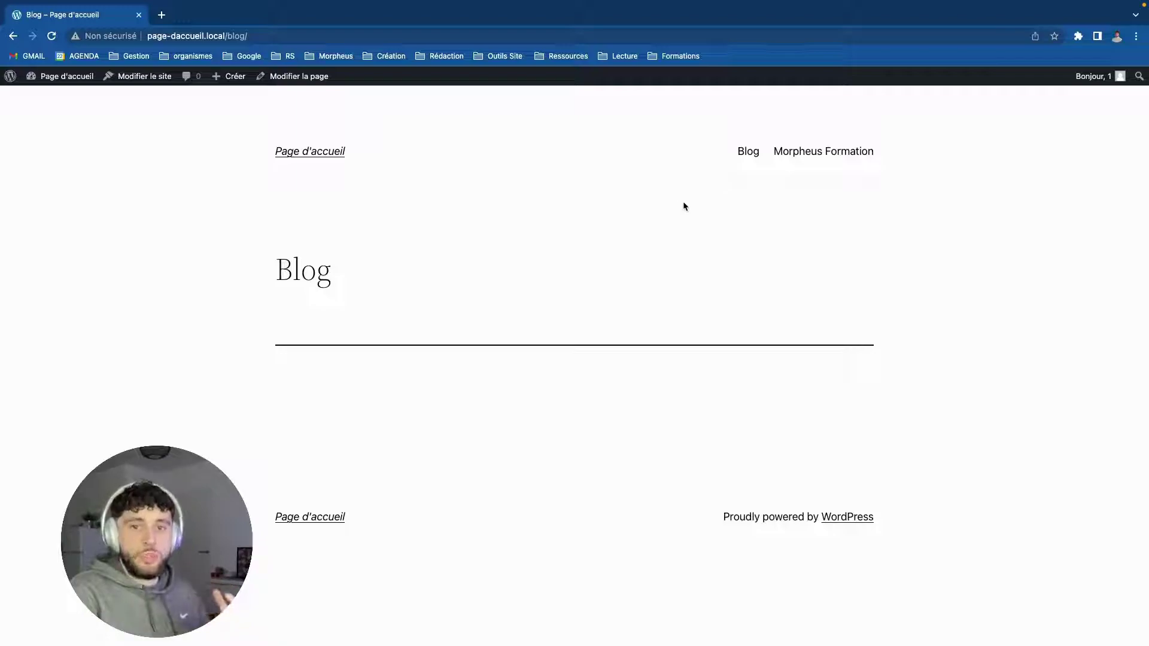
# Browse the homepage and Morpheus Formation page, then go back to the admin dashboard.
pyautogui.click(314, 157)
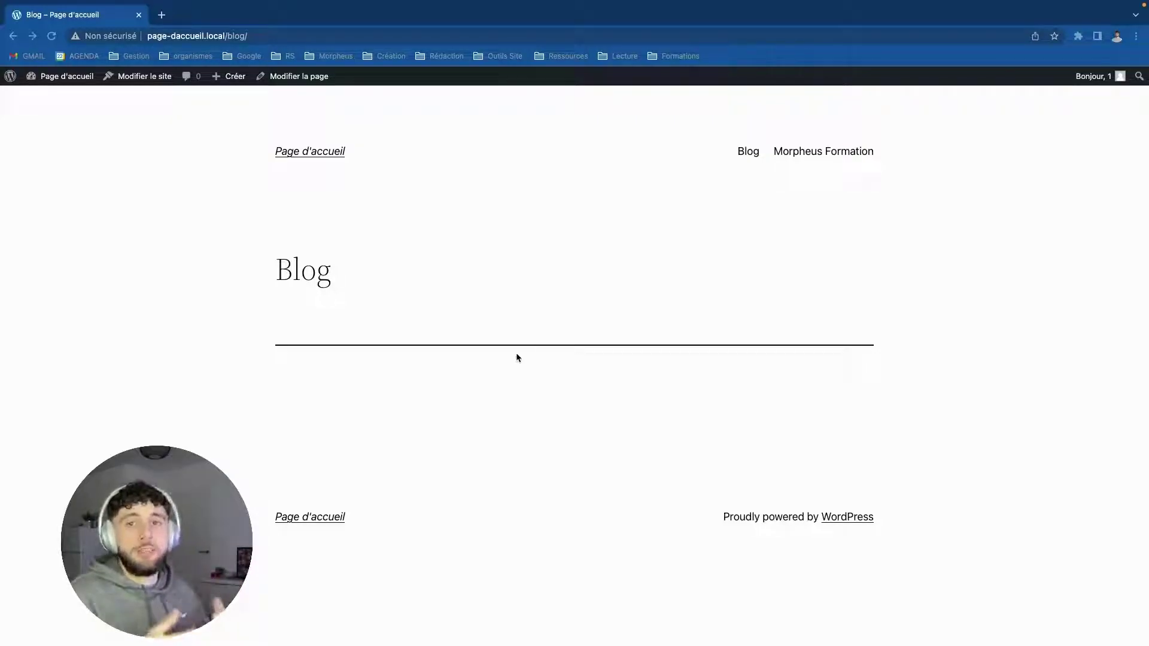
pyautogui.click(812, 156)
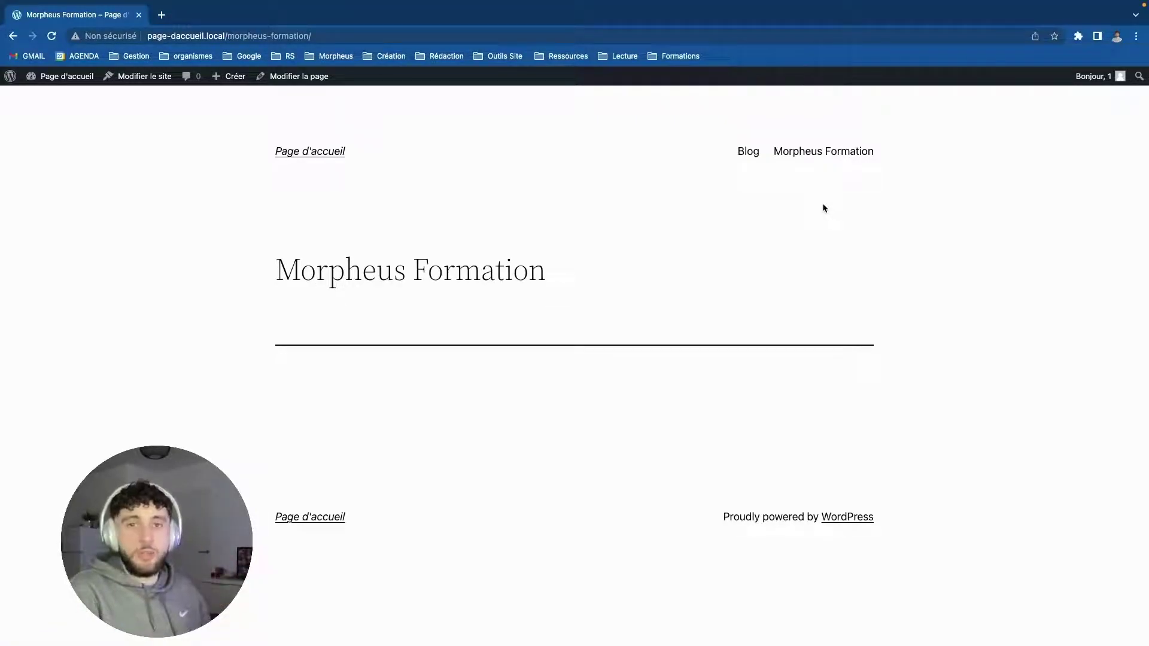
pyautogui.click(317, 152)
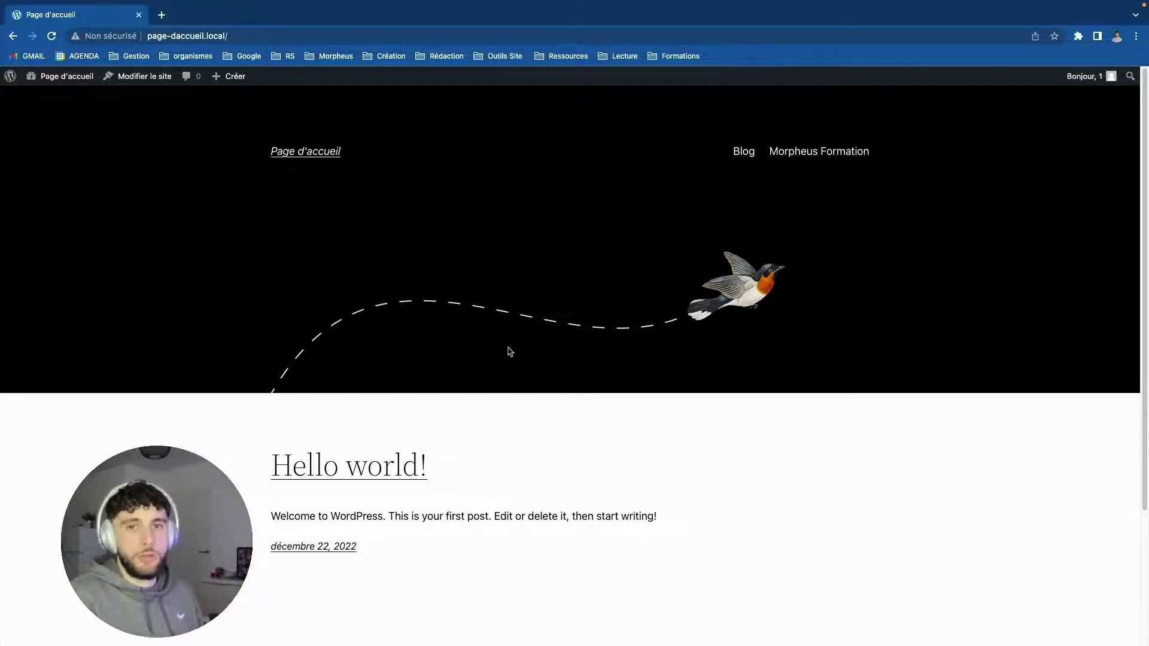
pyautogui.click(63, 76)
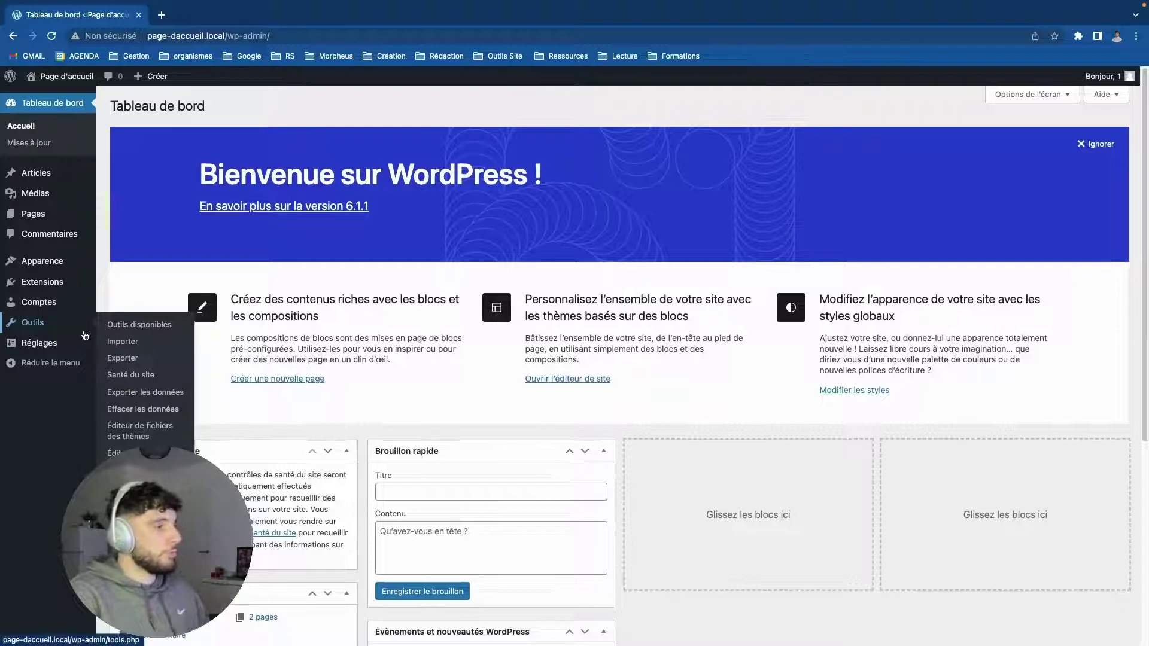
pyautogui.moveTo(38, 343)
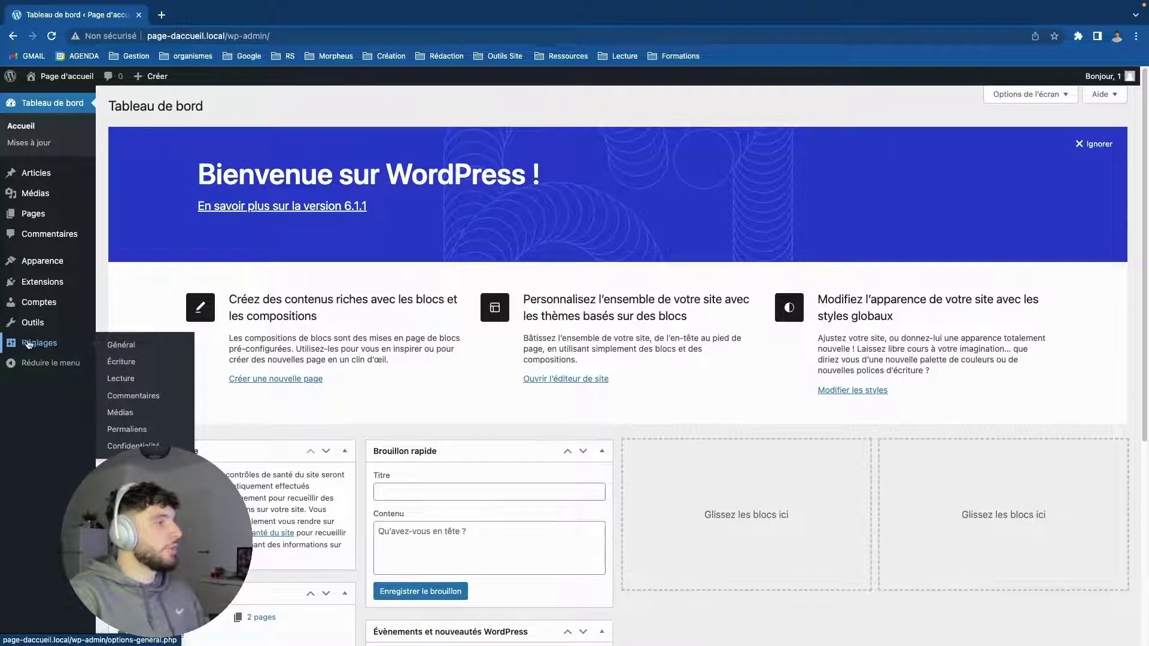
# In Reading settings, set static homepage Morpheus Formation and posts page Blog, save, and view the site.
pyautogui.click(126, 378)
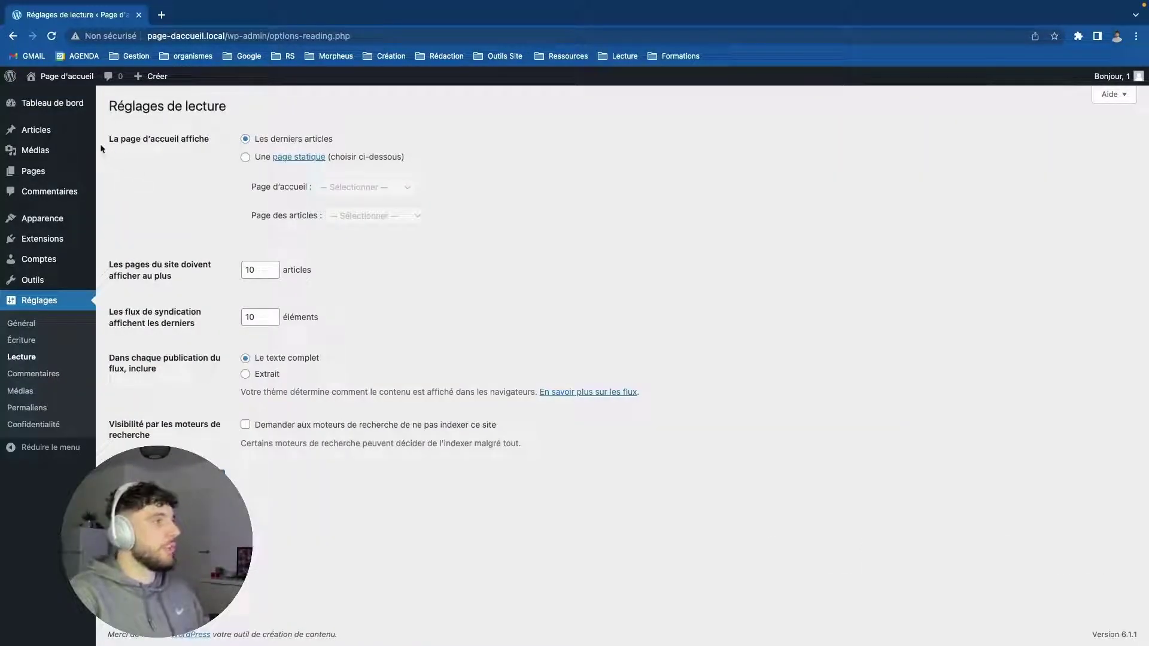
pyautogui.moveTo(108, 139); pyautogui.dragTo(200, 139)
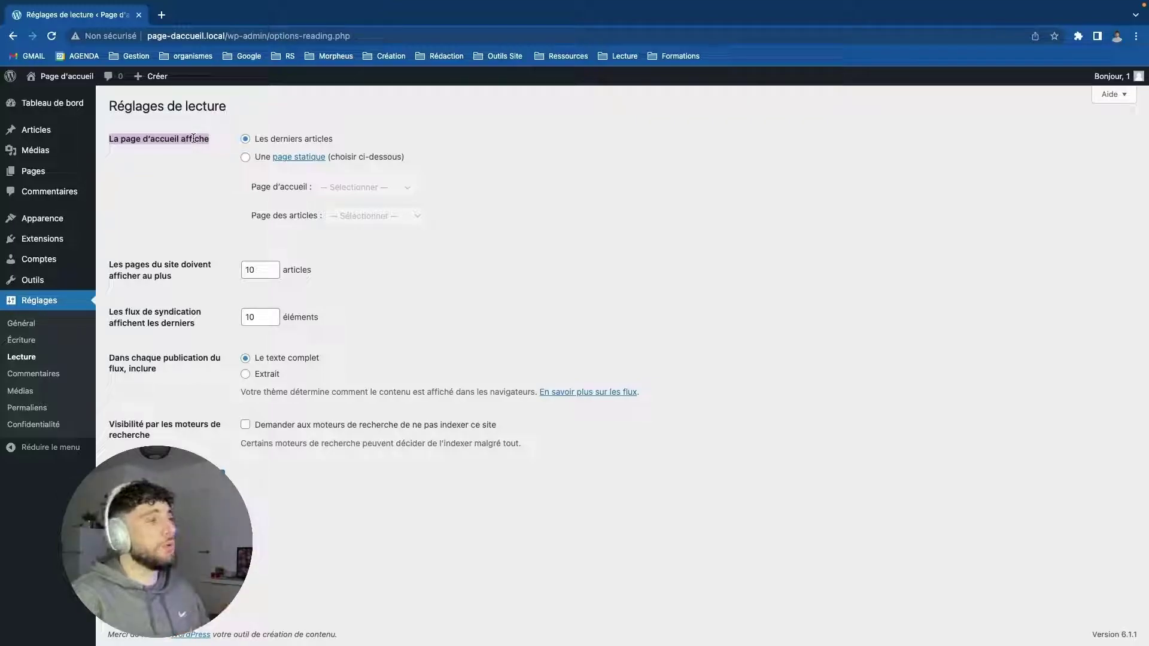
pyautogui.click(246, 157)
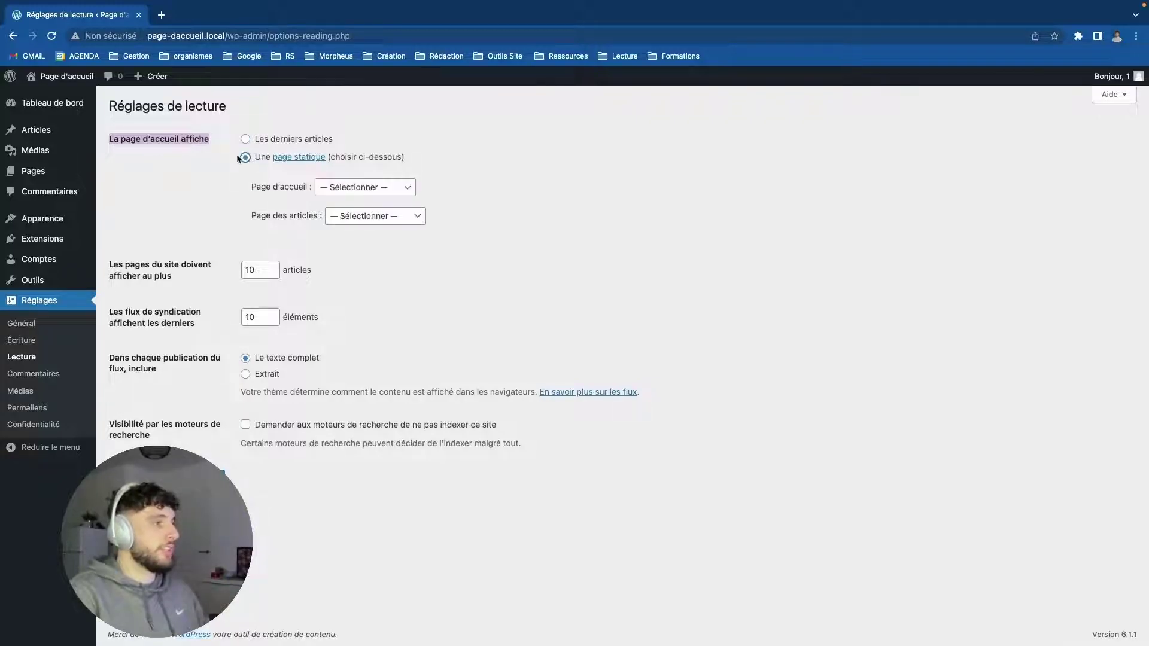
pyautogui.doubleClick(261, 187)
pyautogui.moveTo(278, 190); pyautogui.dragTo(311, 189)
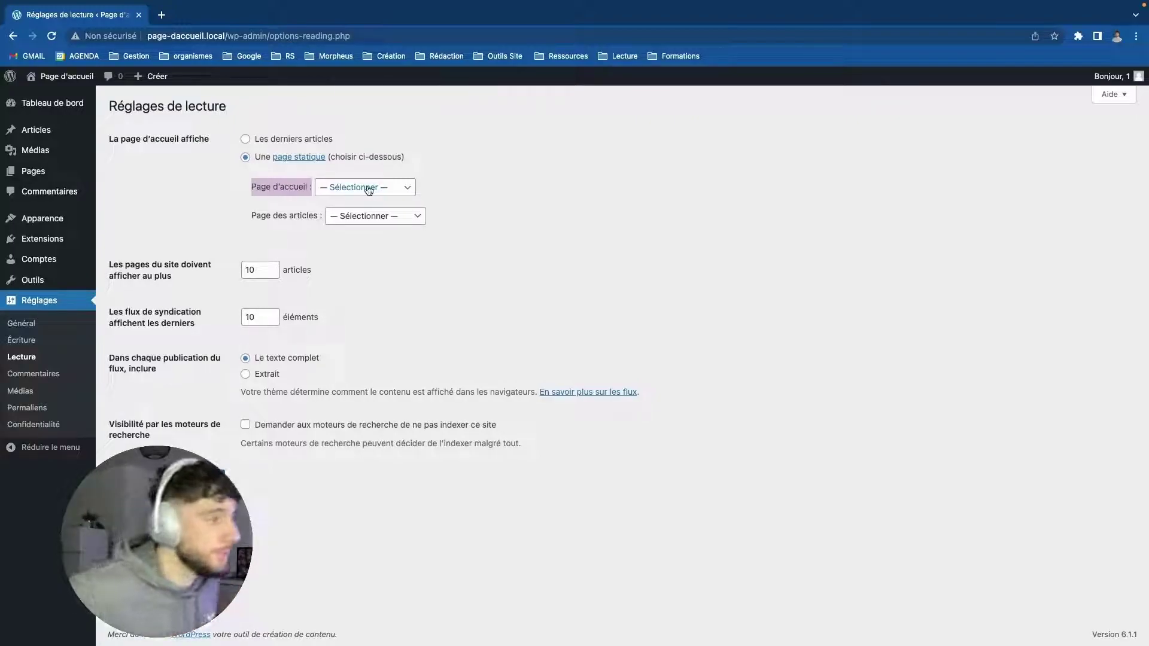
pyautogui.click(368, 190)
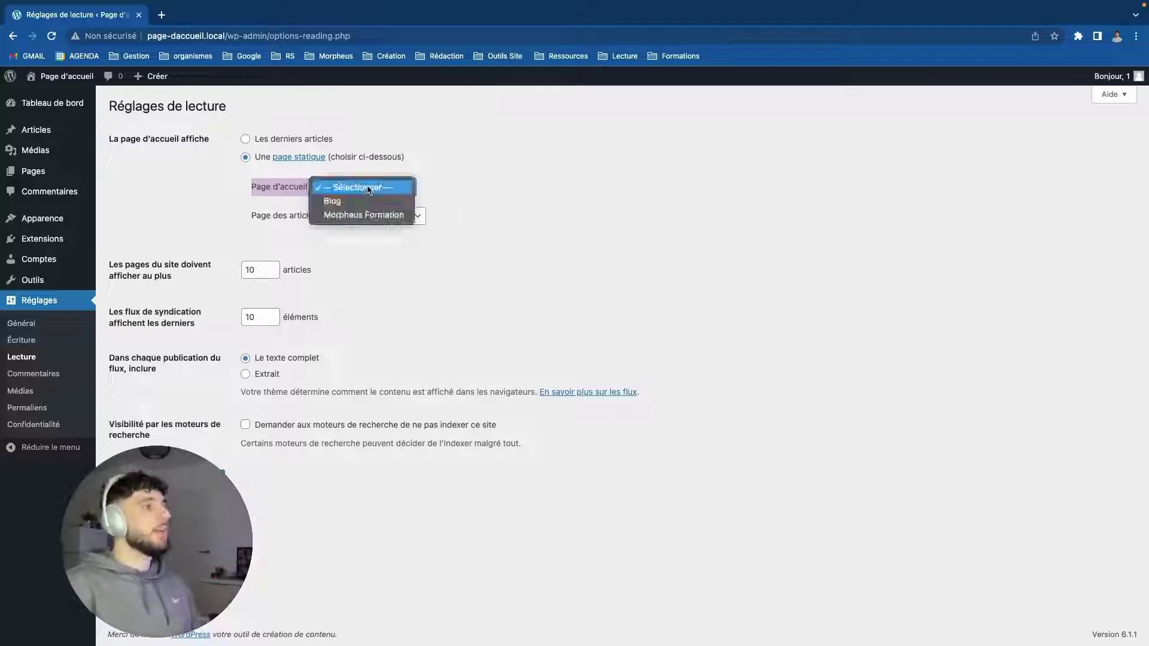
pyautogui.click(348, 216)
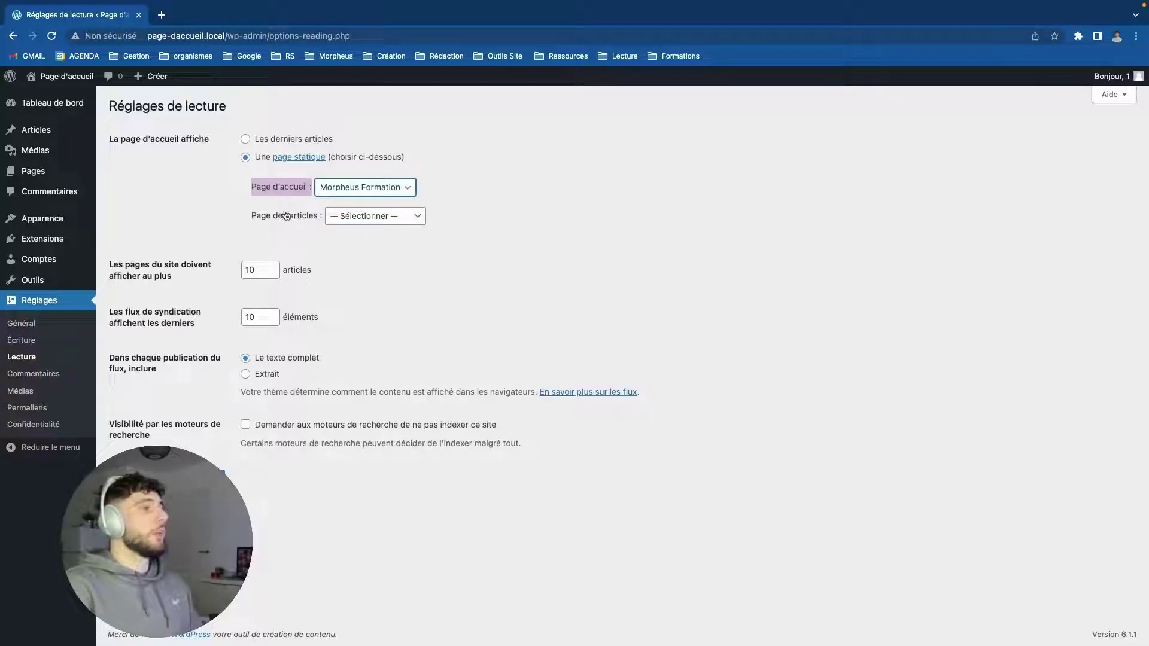
pyautogui.click(311, 215)
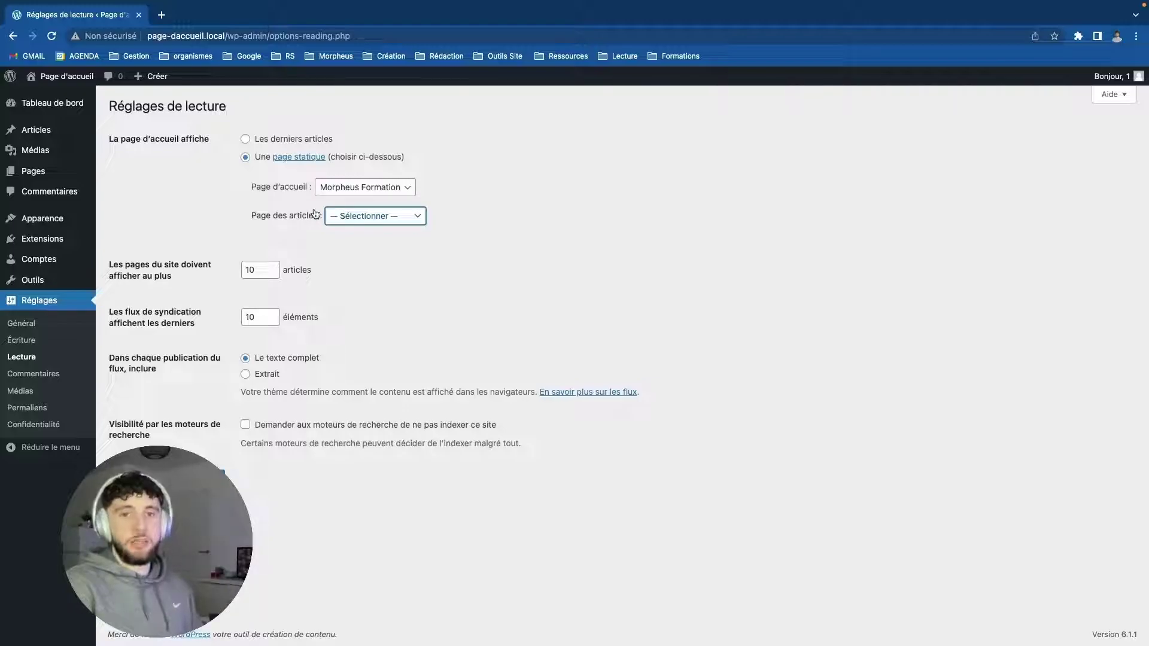
pyautogui.click(349, 216)
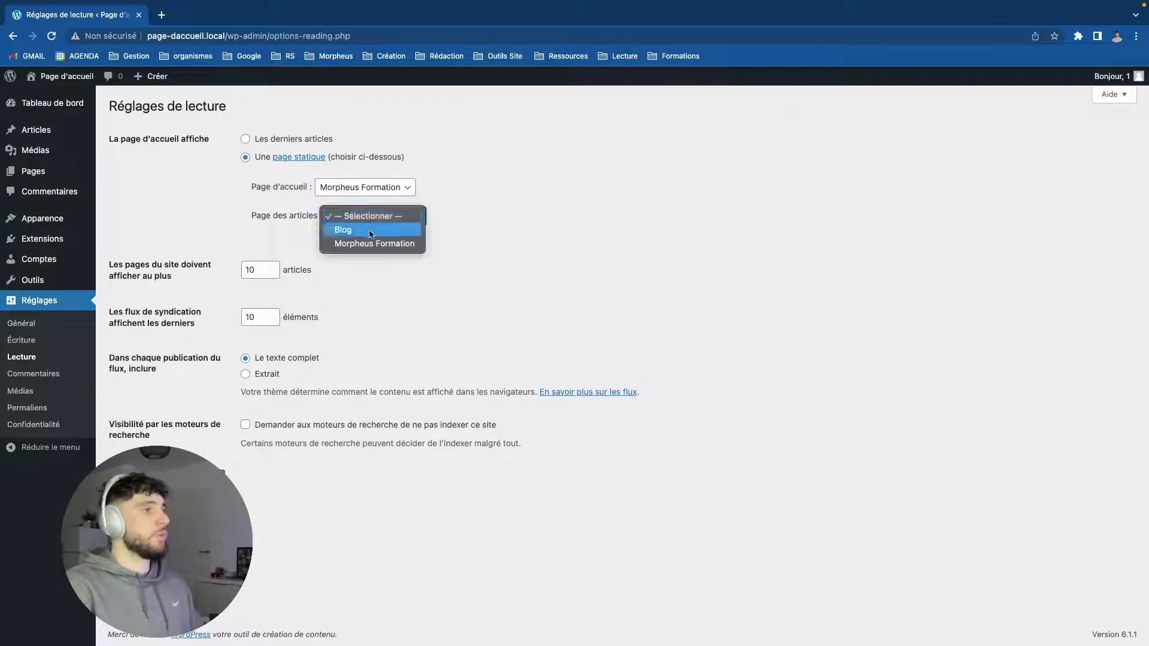
pyautogui.click(374, 233)
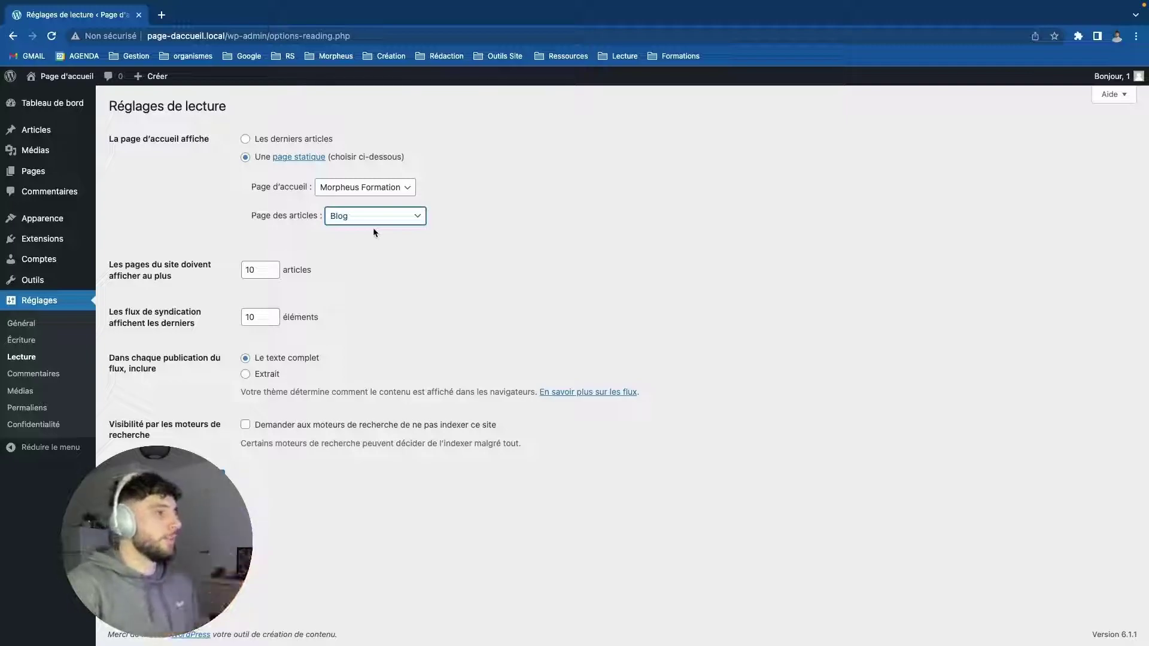
pyautogui.click(221, 473)
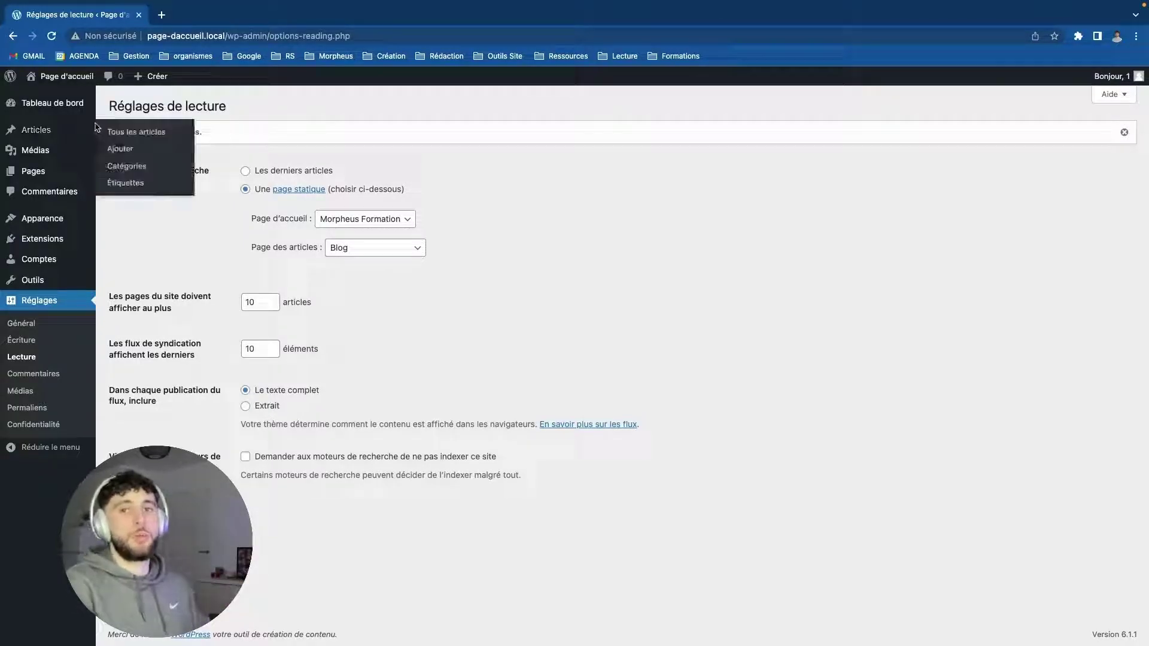
pyautogui.moveTo(61, 76)
pyautogui.click(68, 86)
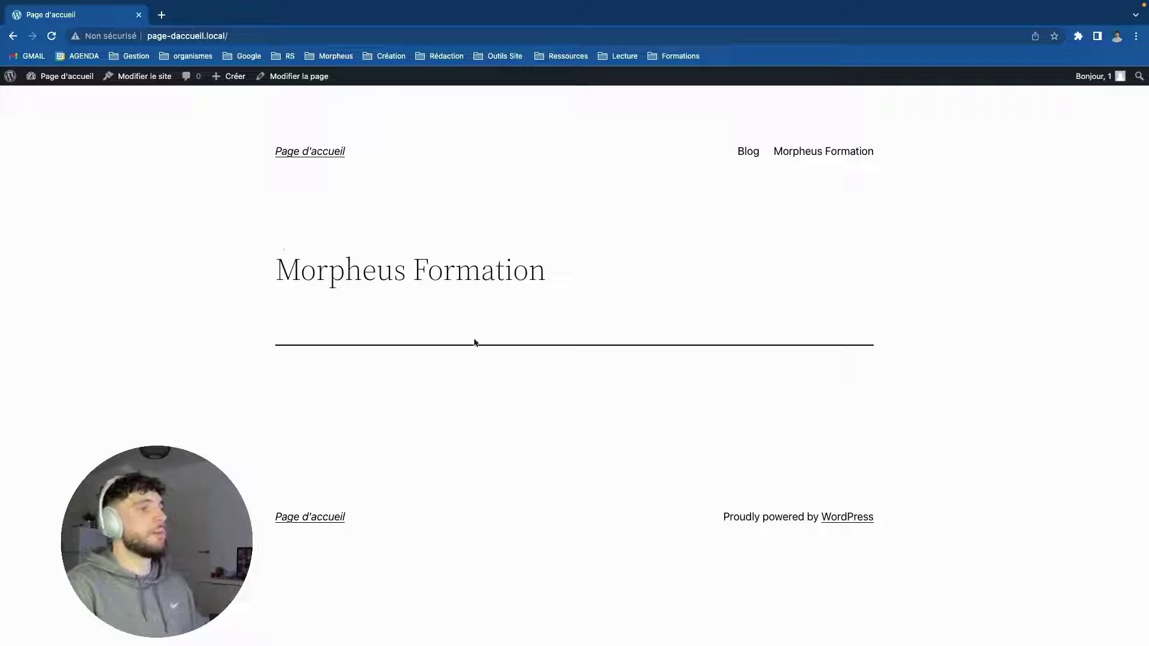
# Open the Blog page to see the Hello world! post listed, then return to the dashboard.
pyautogui.click(329, 157)
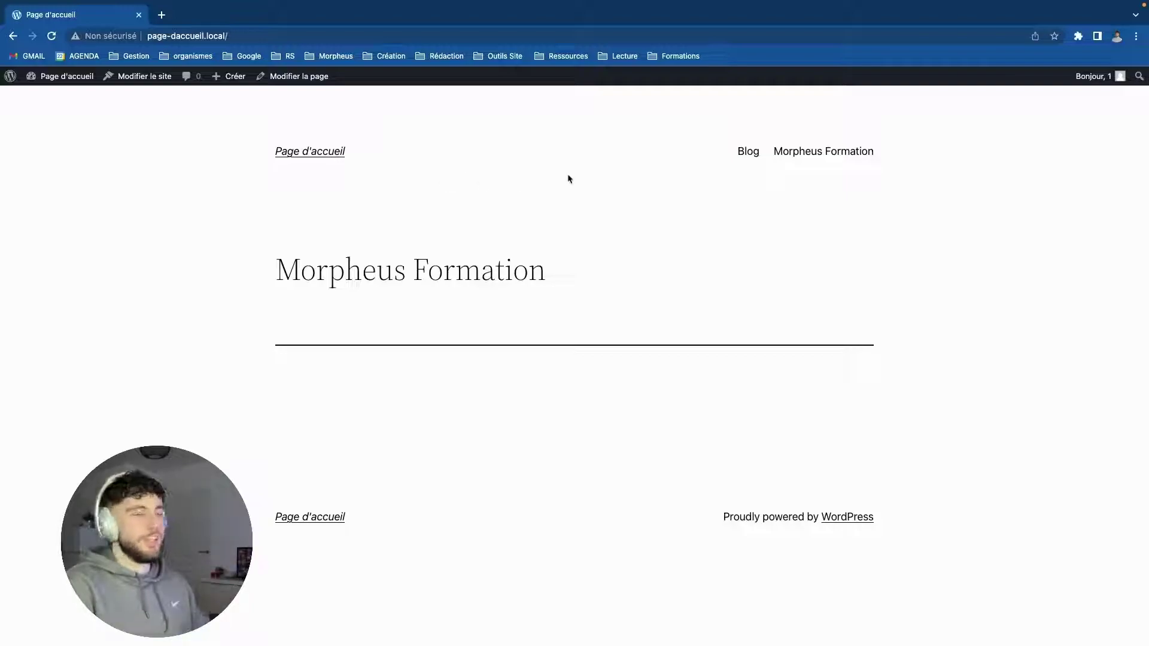
pyautogui.click(746, 152)
pyautogui.scroll(-3, 423, 400)
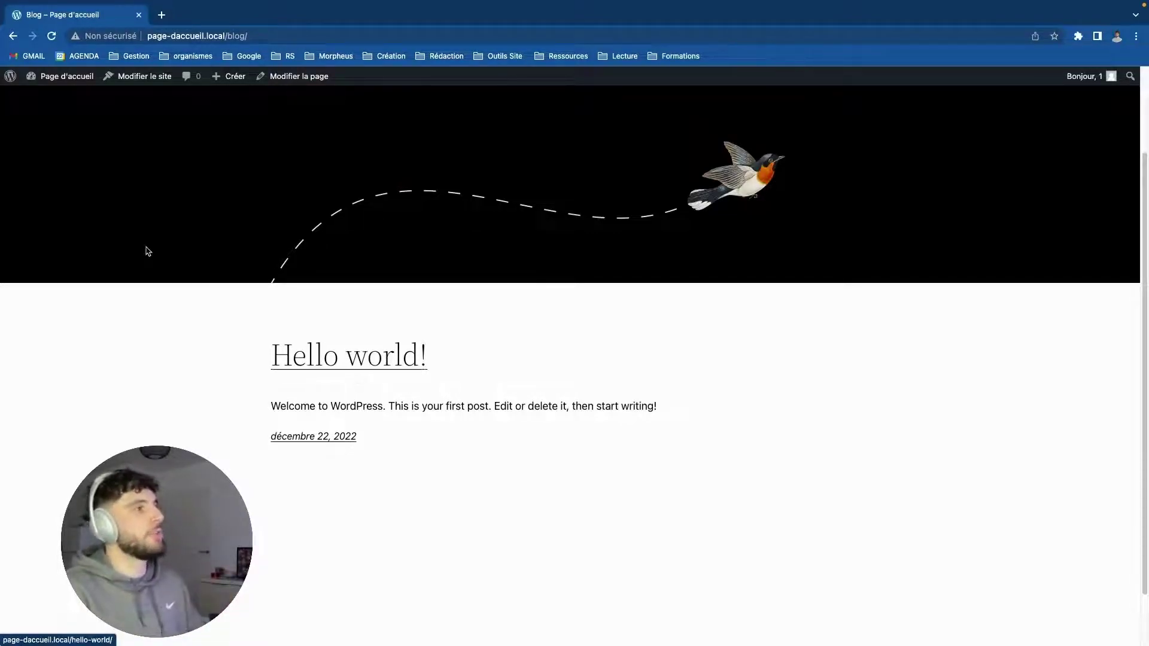
pyautogui.scroll(-1, 92, 143)
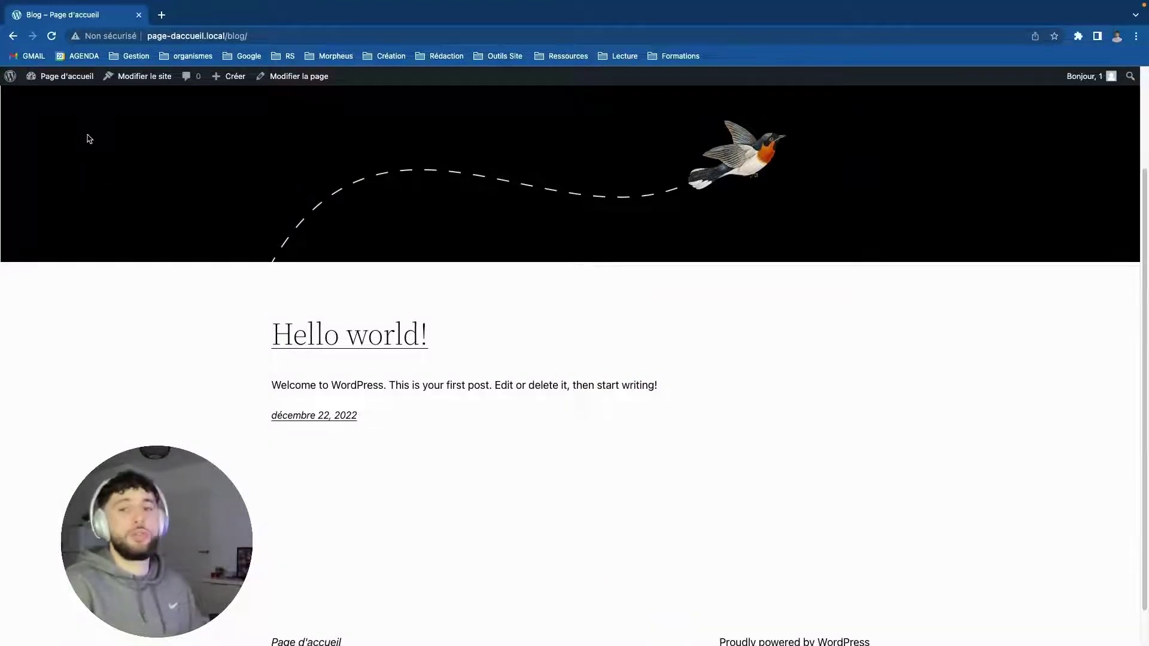
pyautogui.click(45, 85)
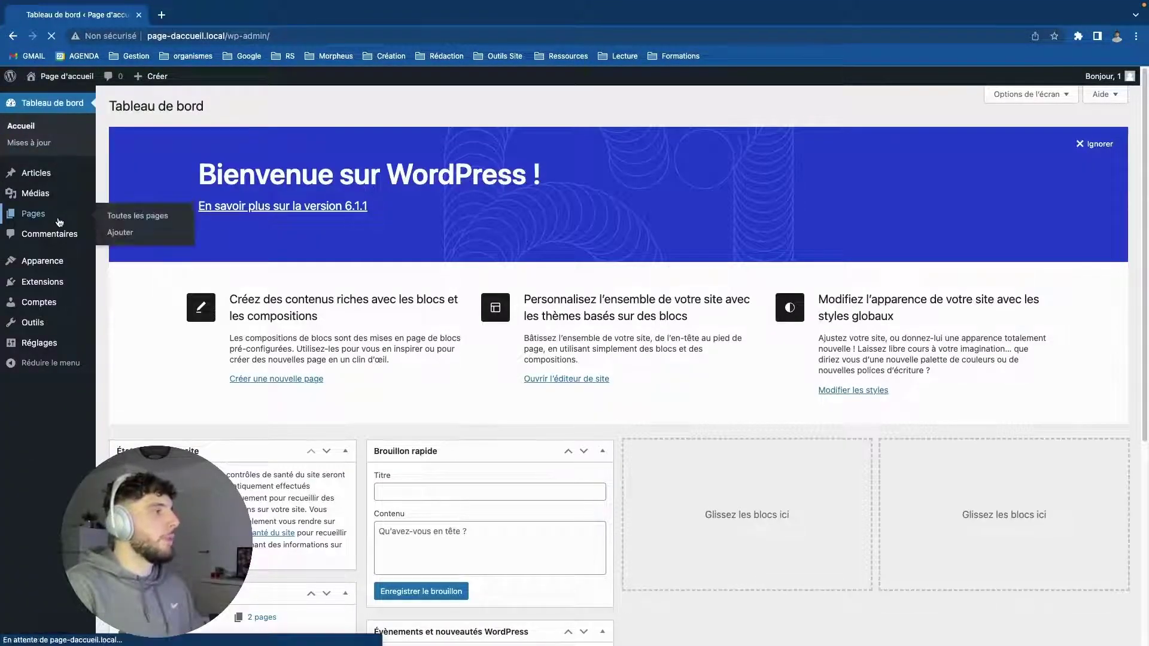
# Open the pages list and check Blog is marked posts page and Morpheus Formation homepage.
pyautogui.click(36, 214)
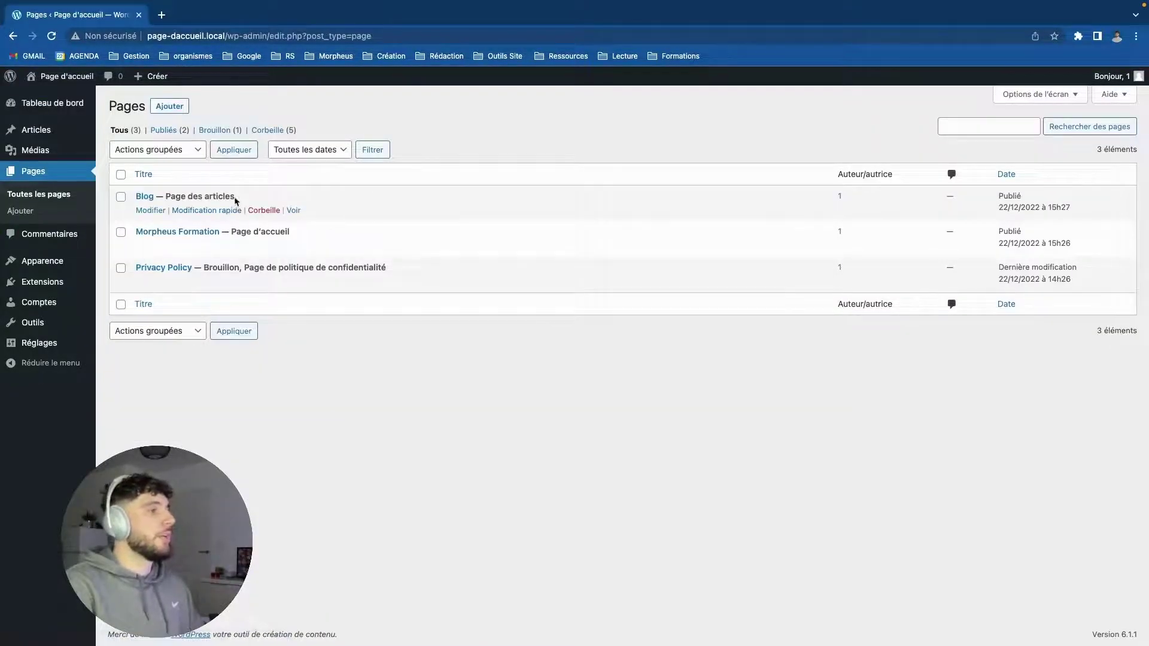
pyautogui.moveTo(236, 196); pyautogui.dragTo(156, 198)
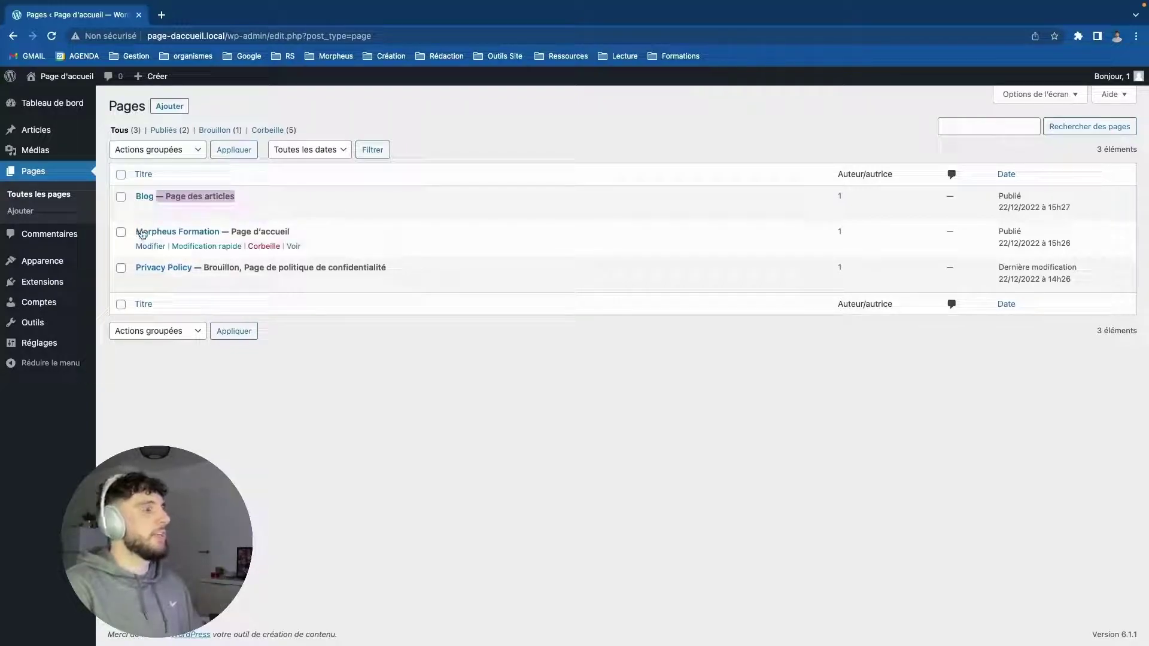
pyautogui.moveTo(222, 233); pyautogui.dragTo(324, 238)
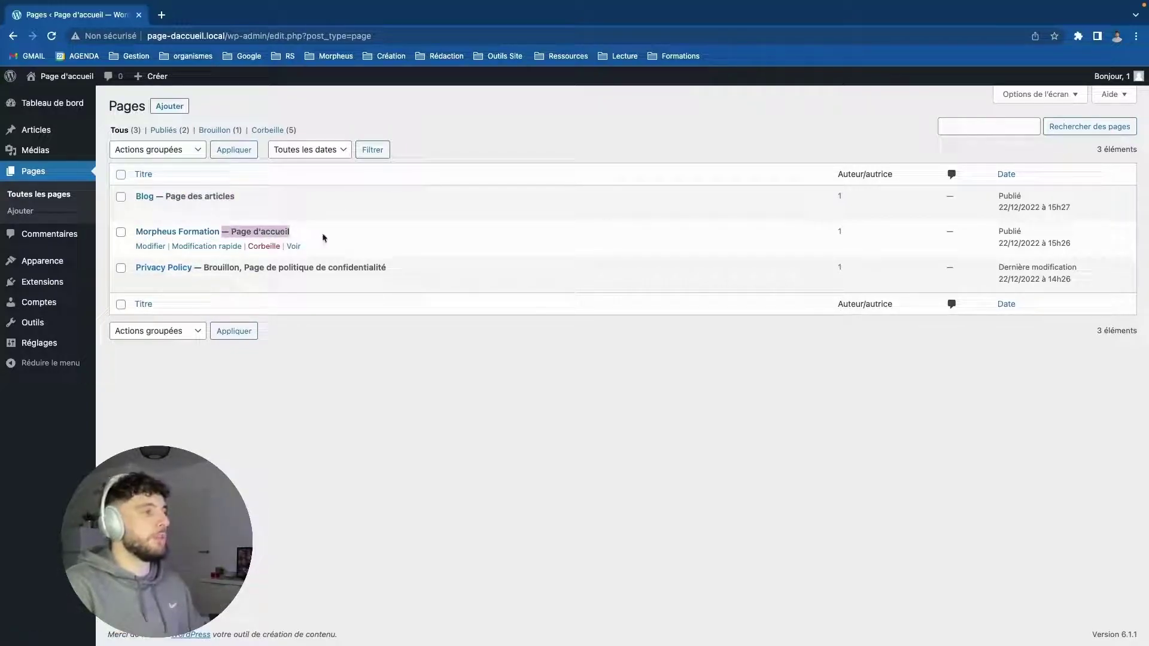